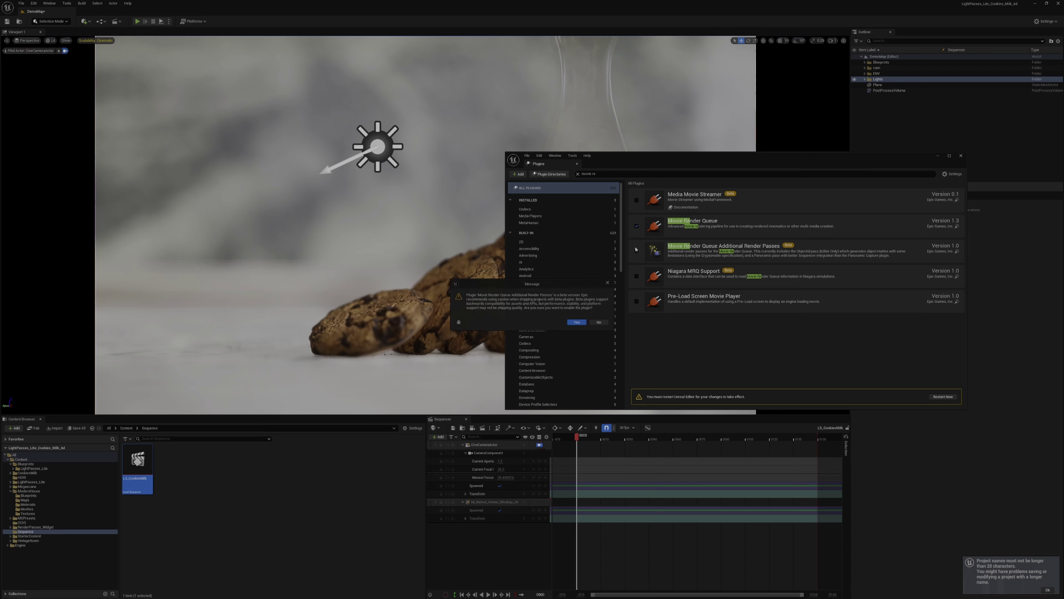
Confirm enabling the beta Movie Render Queue Additional Render Passes plugin
{"action": "left_click", "coordinate": [577, 323]}
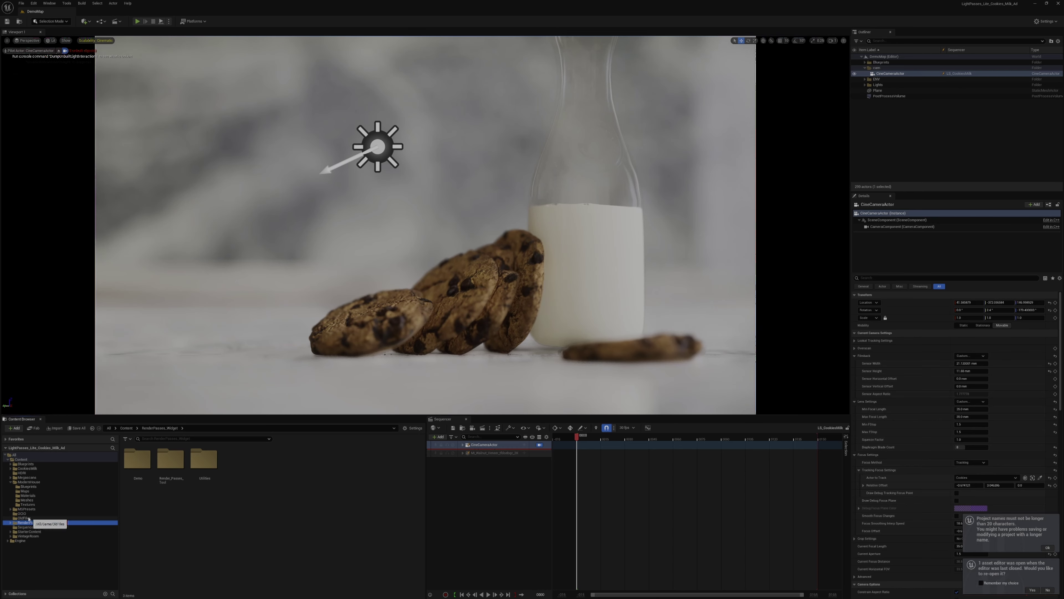
Run BP_LightPasses_AOV_Widget from the Render_Passes_Tool folder as an editor utility widget and dock it beside the viewport
{"action": "double_click", "coordinate": [405, 459]}
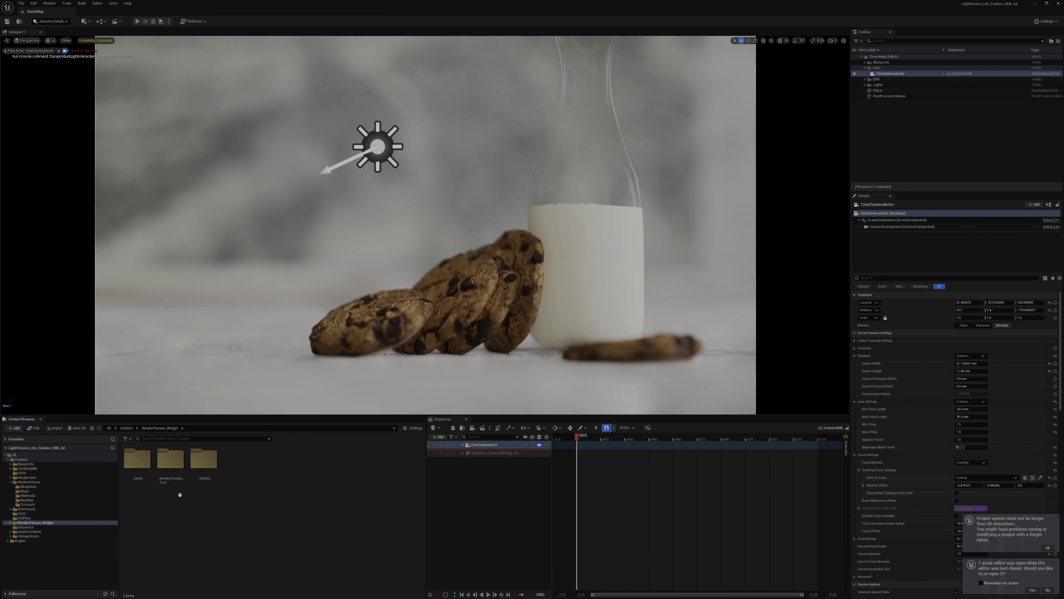
{"action": "double_click", "coordinate": [171, 459]}
{"action": "right_click", "coordinate": [139, 472]}
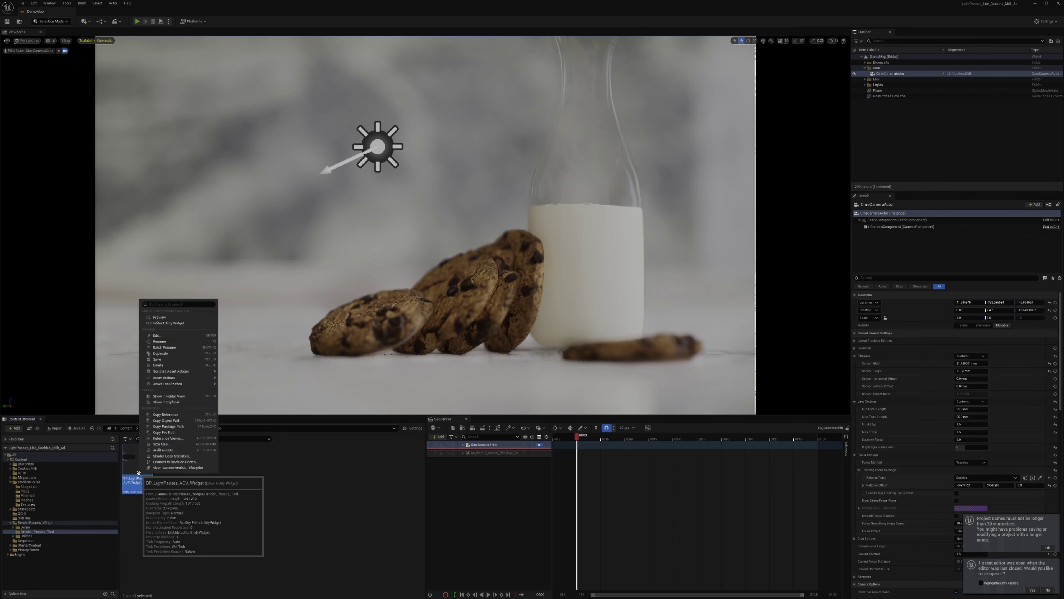
{"action": "left_click", "coordinate": [173, 323]}
{"action": "left_click_drag", "start_coordinate": [310, 192], "coordinate": [229, 201]}
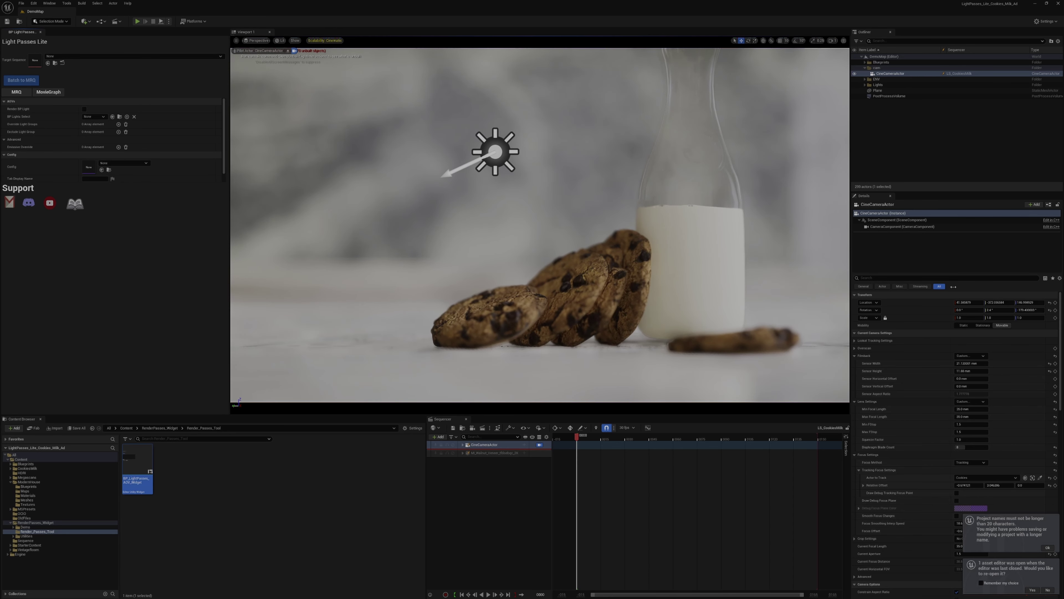
Close the docked Light Passes Lite widget and relaunch it from the project's Editor Utility Widgets
{"action": "left_click", "coordinate": [41, 32]}
{"action": "left_click", "coordinate": [66, 3]}
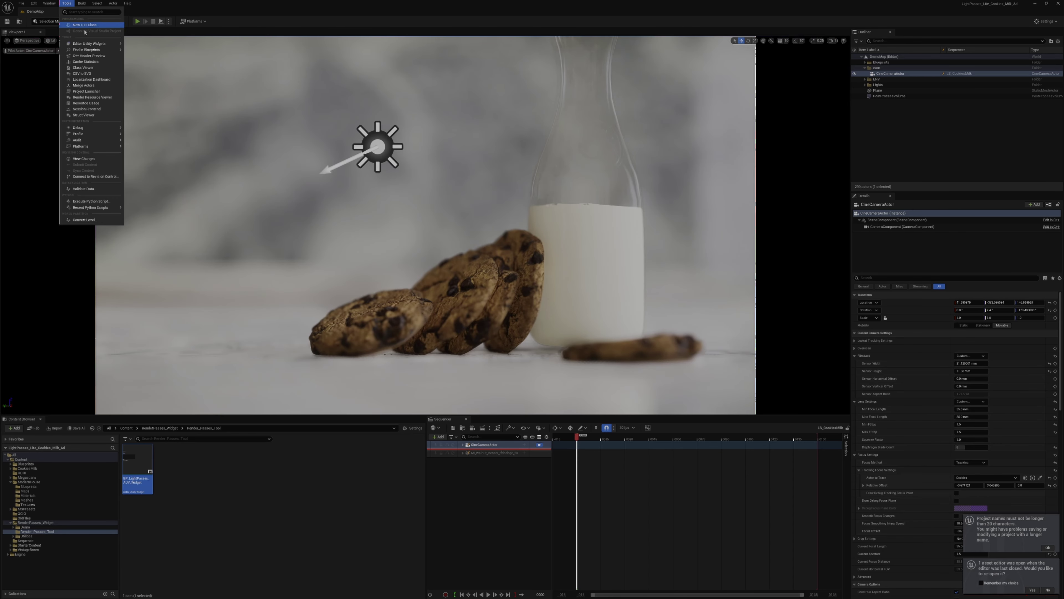
{"action": "mouse_move", "coordinate": [89, 44]}
{"action": "left_click", "coordinate": [140, 48]}
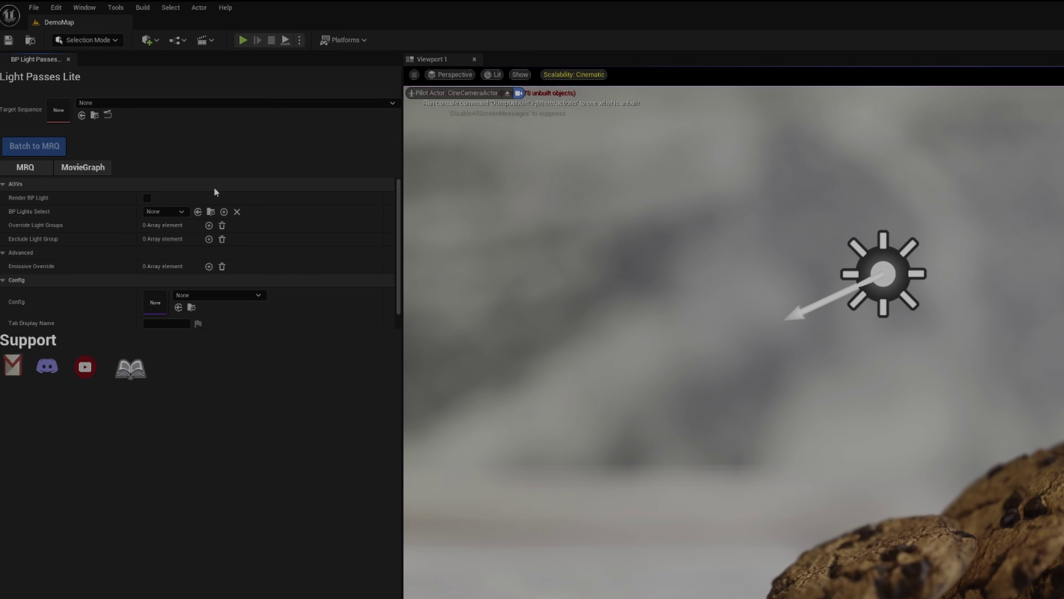
Set the Light Passes Lite widget's target sequence to LS_CookiesMilk
{"action": "left_click", "coordinate": [107, 115]}
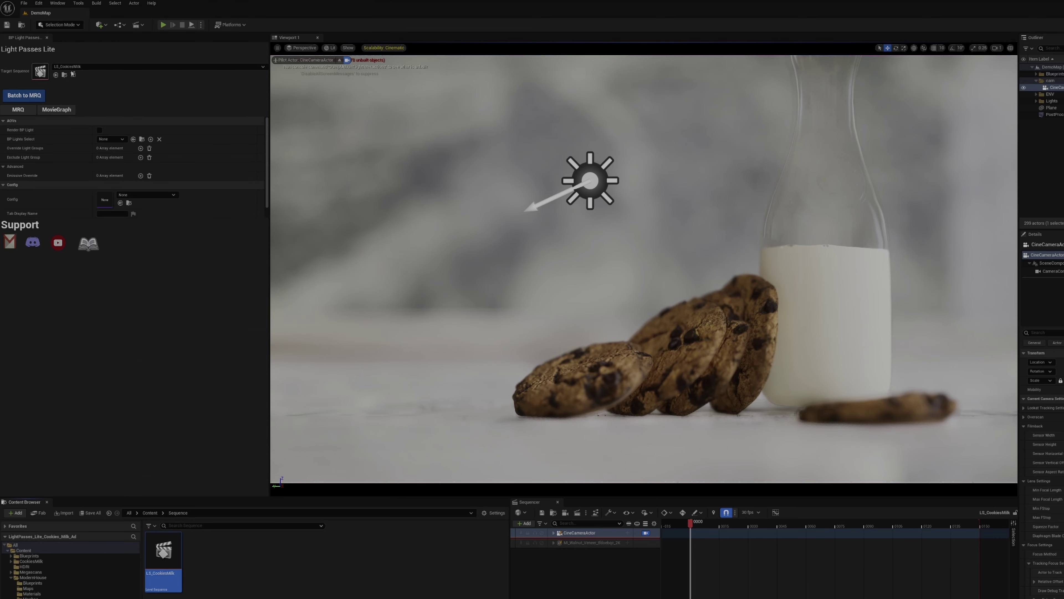
{"action": "left_click", "coordinate": [150, 103]}
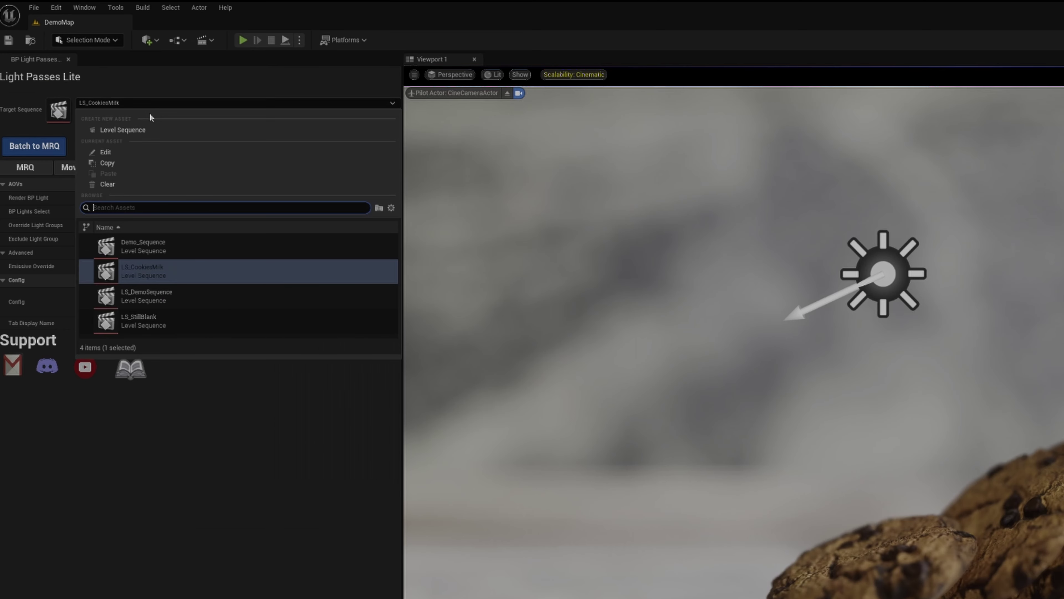
{"action": "left_click", "coordinate": [154, 248]}
{"action": "left_click", "coordinate": [115, 101]}
{"action": "left_click", "coordinate": [149, 273]}
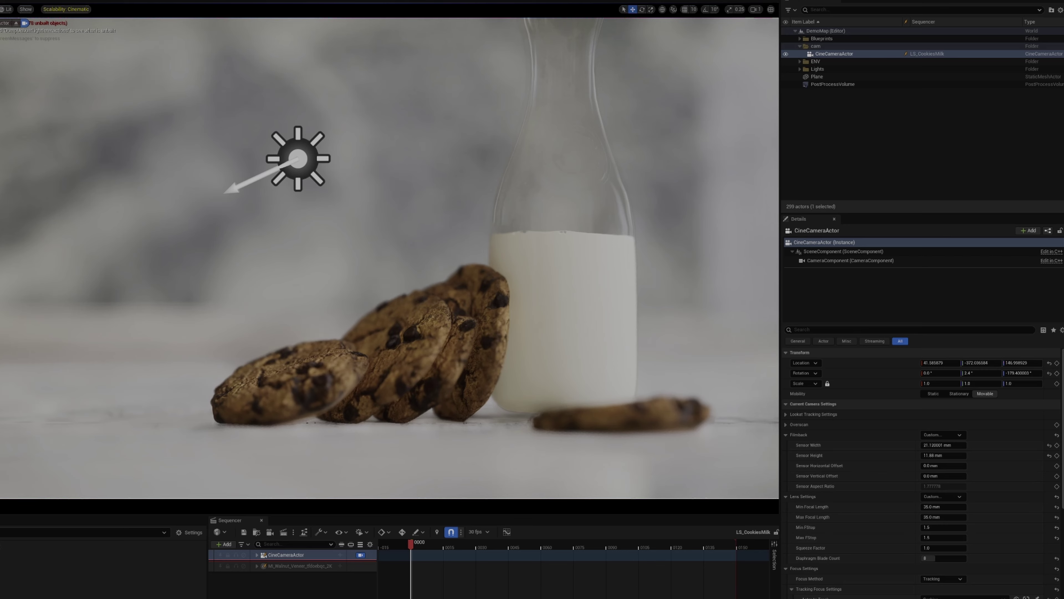
Add the actor tag L_Sun to the DL_Sun light in the Lights folder
{"action": "left_click", "coordinate": [800, 62]}
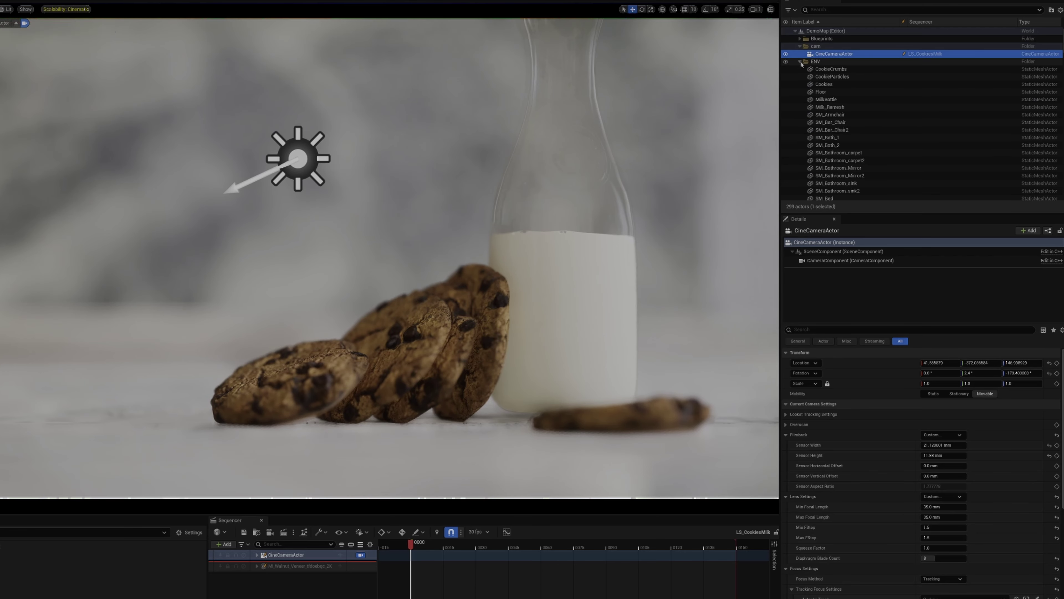
{"action": "left_click", "coordinate": [801, 62]}
{"action": "left_click", "coordinate": [800, 69]}
{"action": "left_click", "coordinate": [824, 77]}
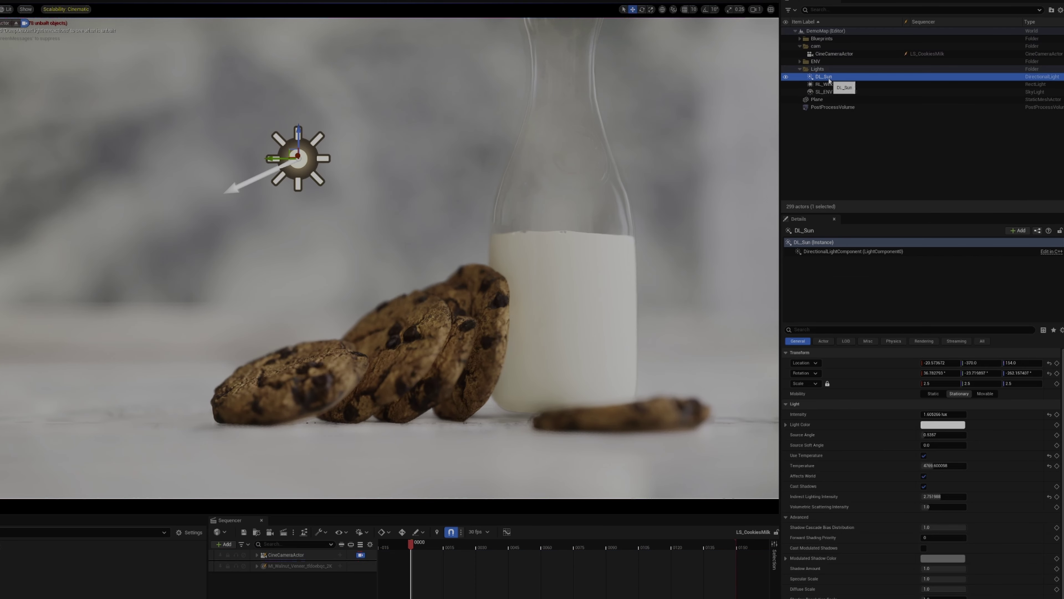
{"action": "left_click", "coordinate": [824, 341]}
{"action": "left_click", "coordinate": [973, 487]}
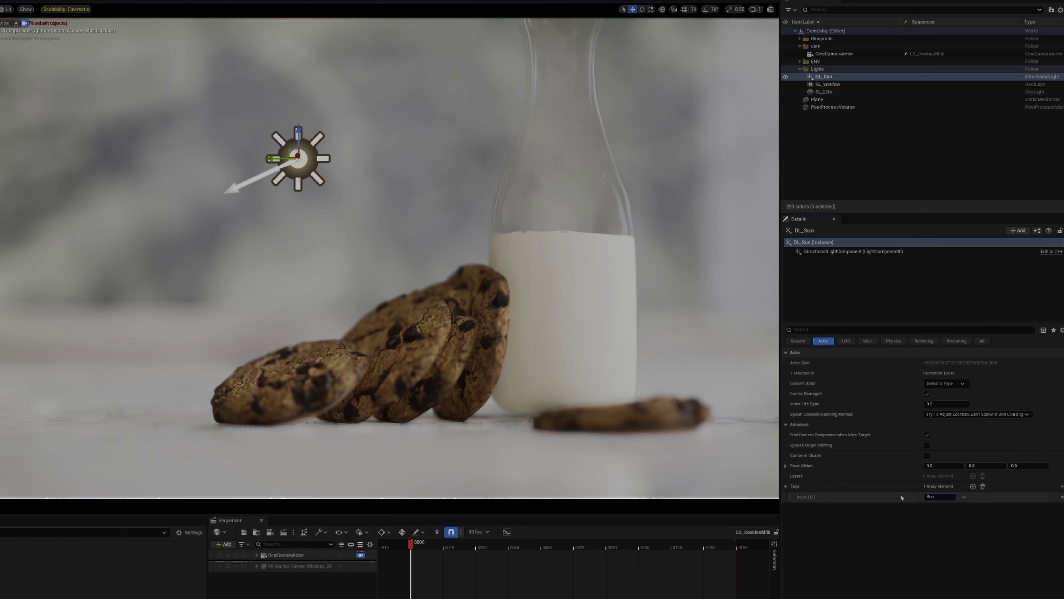
{"action": "type", "text": "L_Sun"}
Add the actor tag Window to the RL_Window light and L_ENV to the SL_ENV light
{"action": "left_click", "coordinate": [828, 84]}
{"action": "left_click", "coordinate": [973, 487]}
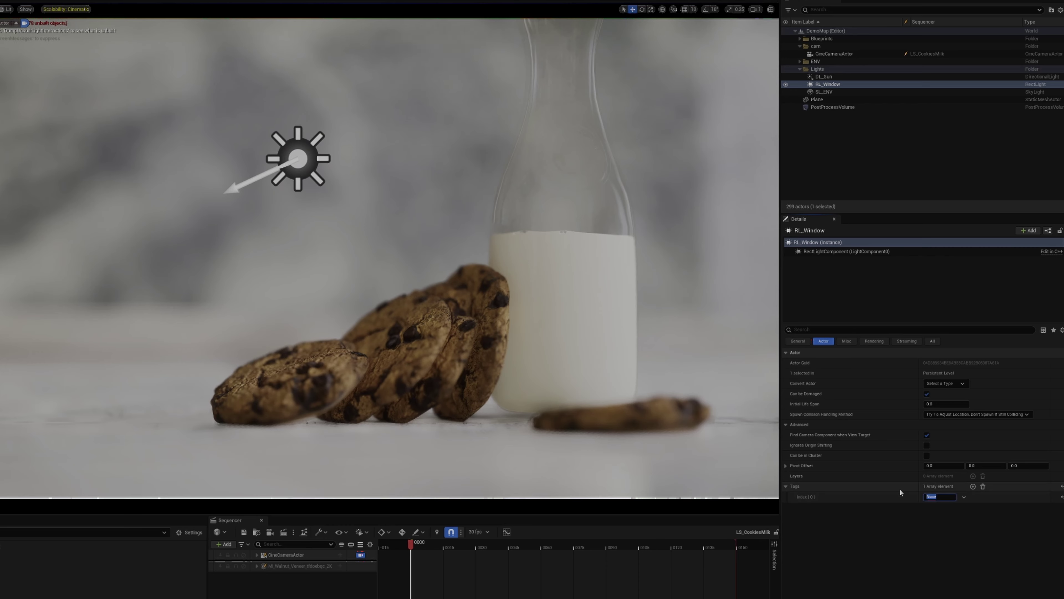
{"action": "left_click", "coordinate": [834, 92]}
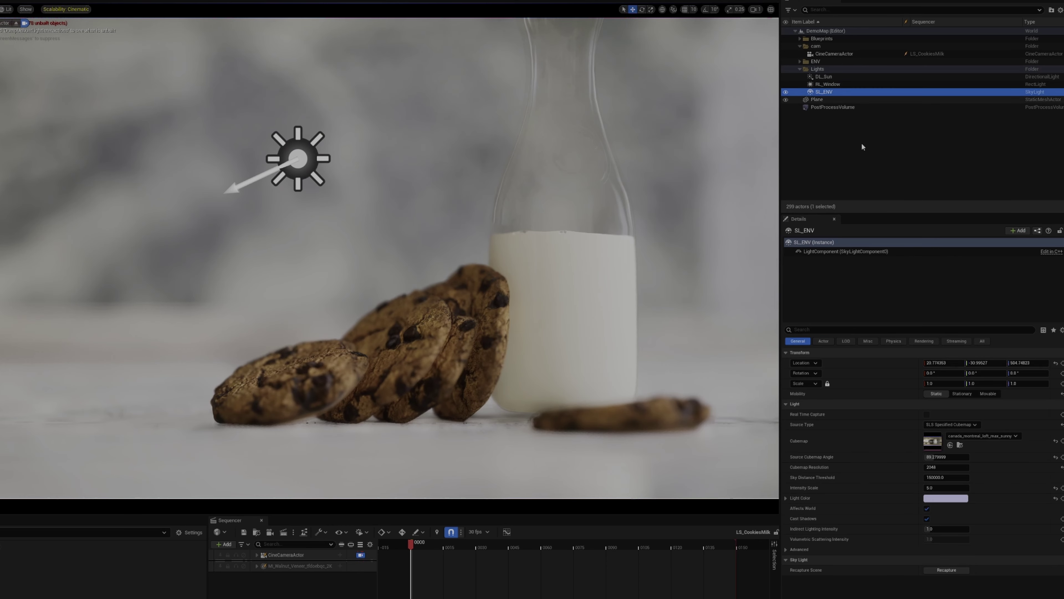
{"action": "left_click", "coordinate": [973, 486]}
{"action": "type", "text": "L"}
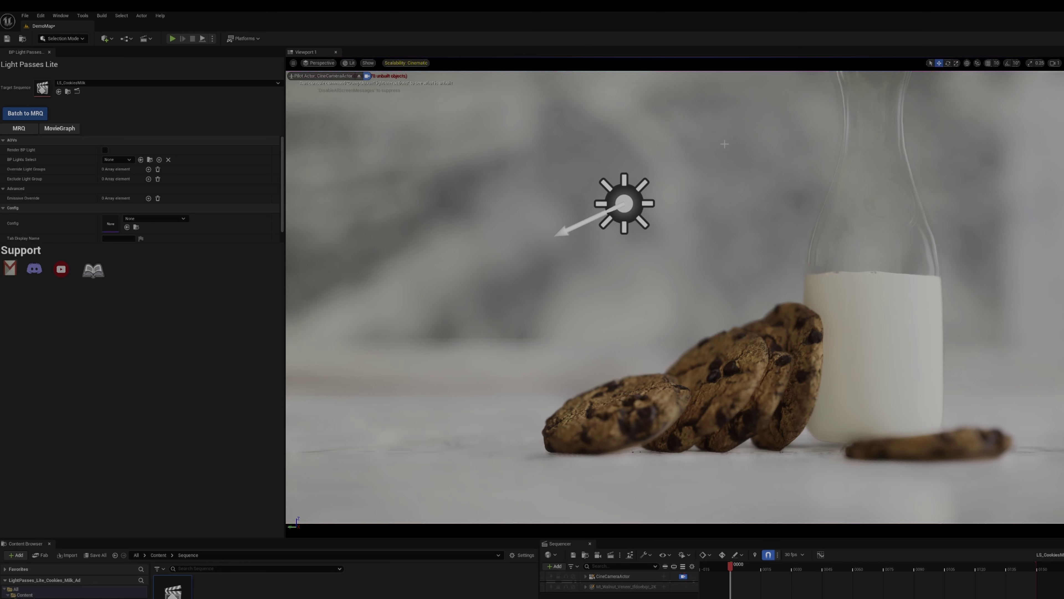
Open the Movie Render Queue from the sequence and delete its LS_CookiesMilk job
{"action": "left_click", "coordinate": [611, 554]}
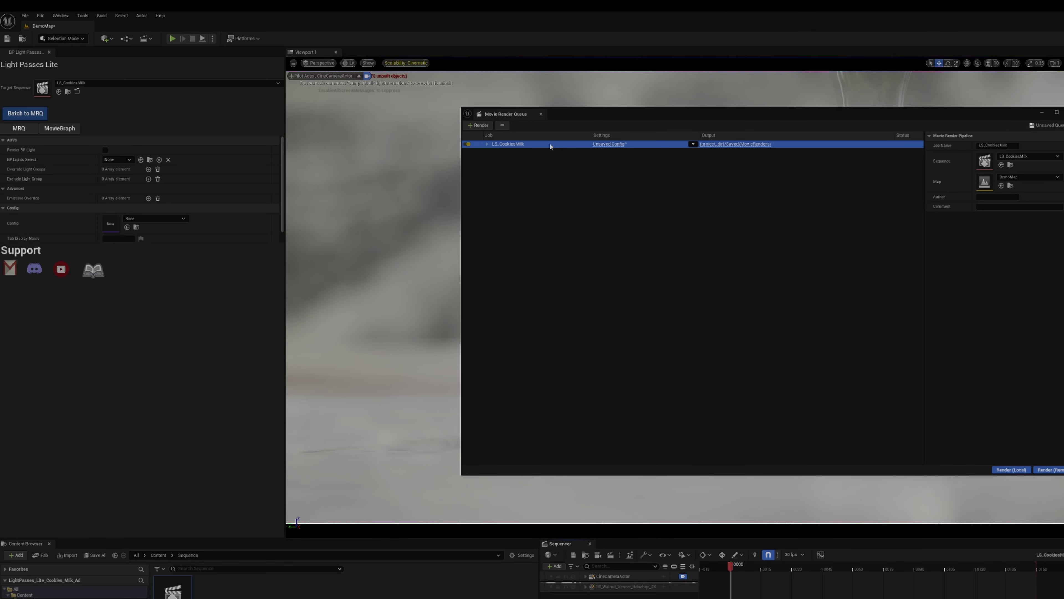
{"action": "key", "text": "Delete"}
Batch the light passes to the Movie Render Queue and delete the L_Sun, Window and L_ENV jobs
{"action": "left_click", "coordinate": [34, 114]}
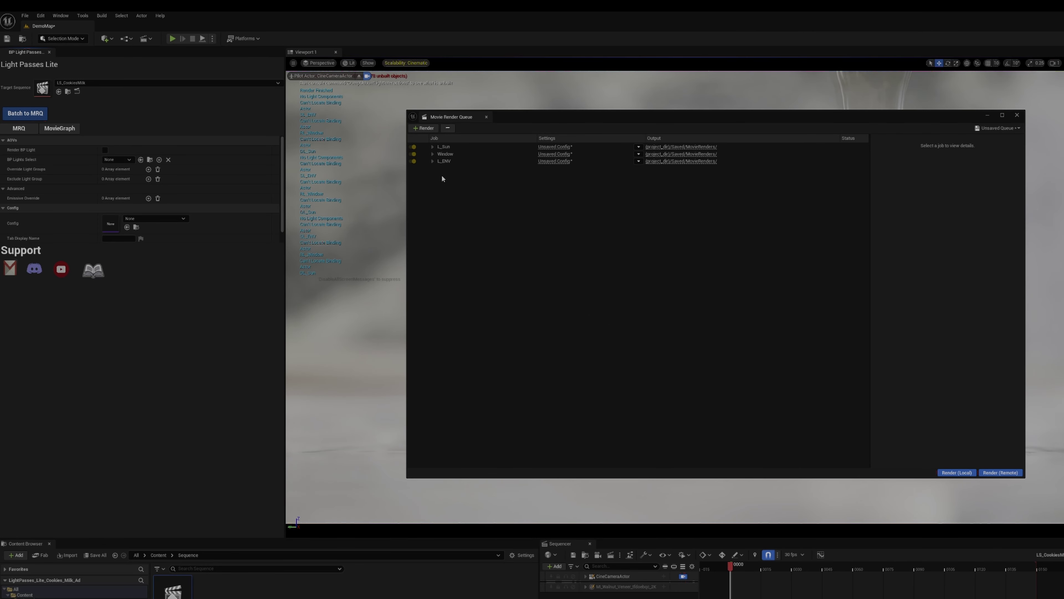
{"action": "left_click", "coordinate": [448, 162]}
{"action": "left_click", "coordinate": [449, 149], "text": "shift"}
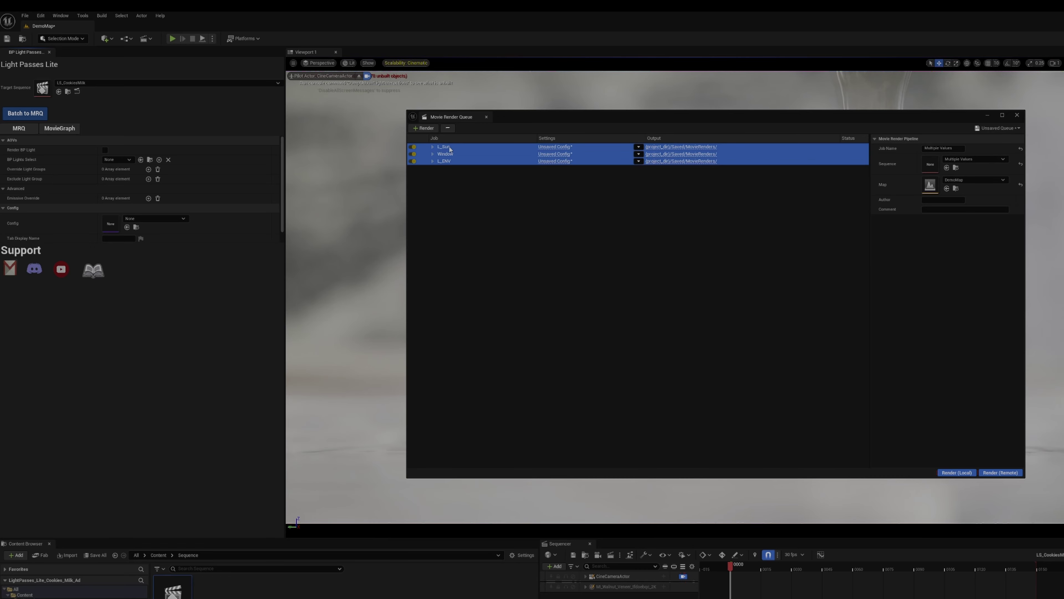
{"action": "key", "text": "Delete"}
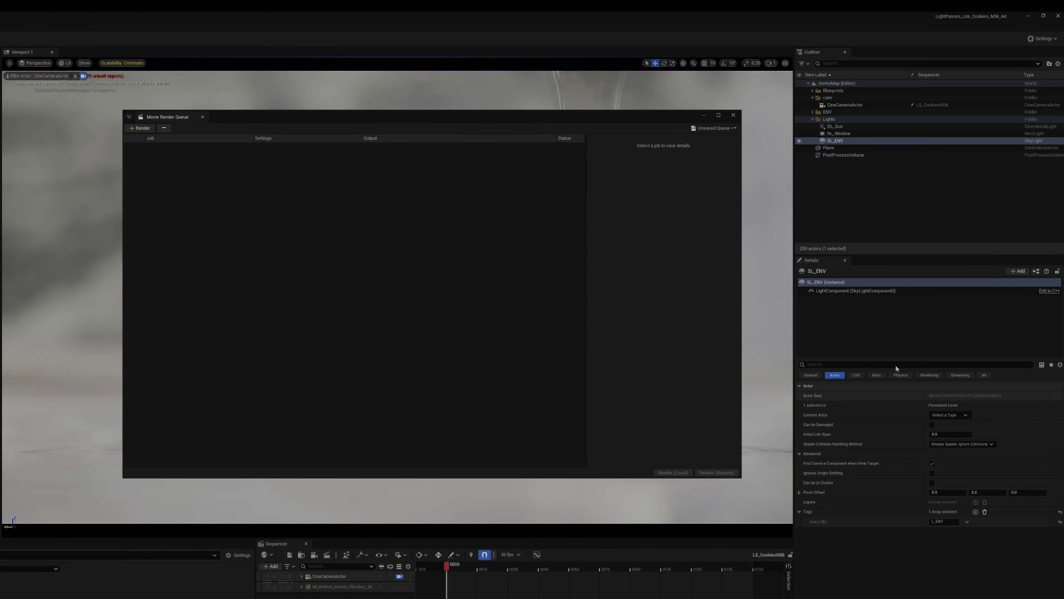
Give the DL_Sun and SL_ENV lights the shared actor tag ENV
{"action": "left_click", "coordinate": [835, 127], "text": "ctrl"}
{"action": "left_click", "coordinate": [948, 428]}
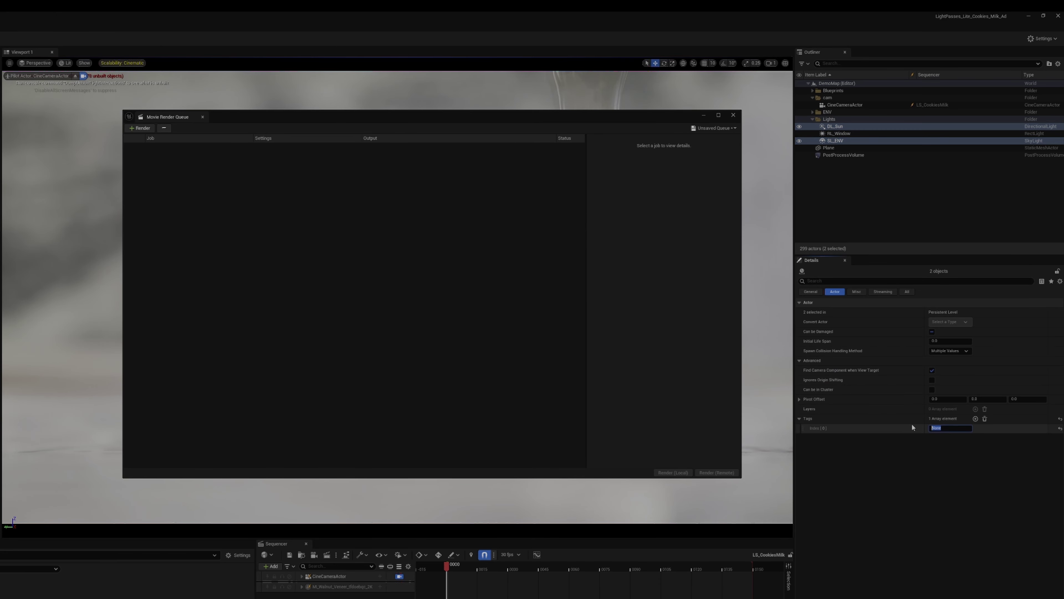
{"action": "key", "text": "Return"}
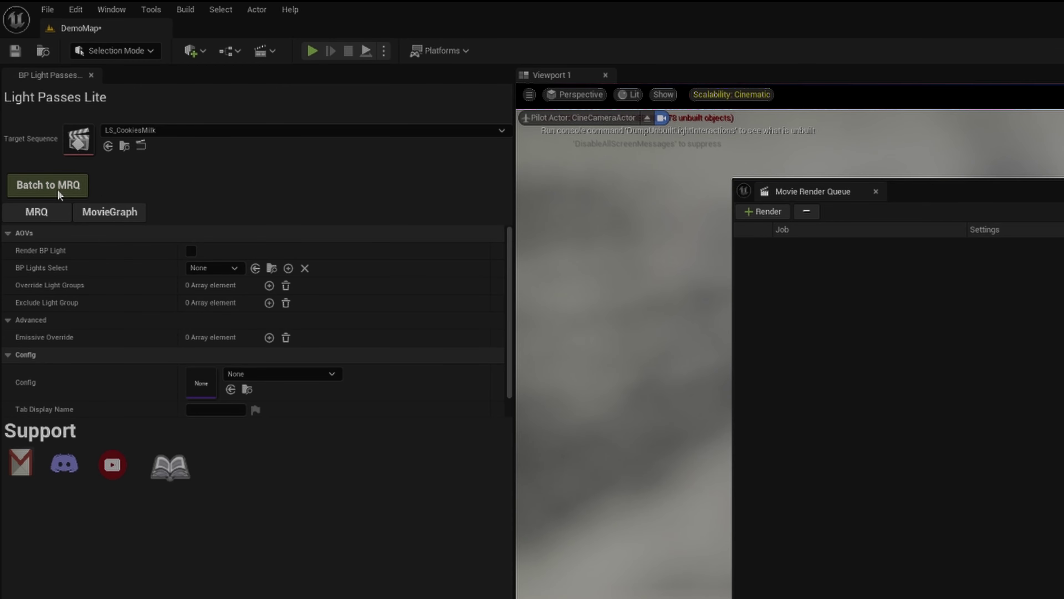
Batch the regrouped light passes to the Movie Render Queue and select the ENV job
{"action": "left_click", "coordinate": [49, 185]}
{"action": "left_click", "coordinate": [820, 245]}
{"action": "left_click", "coordinate": [819, 259]}
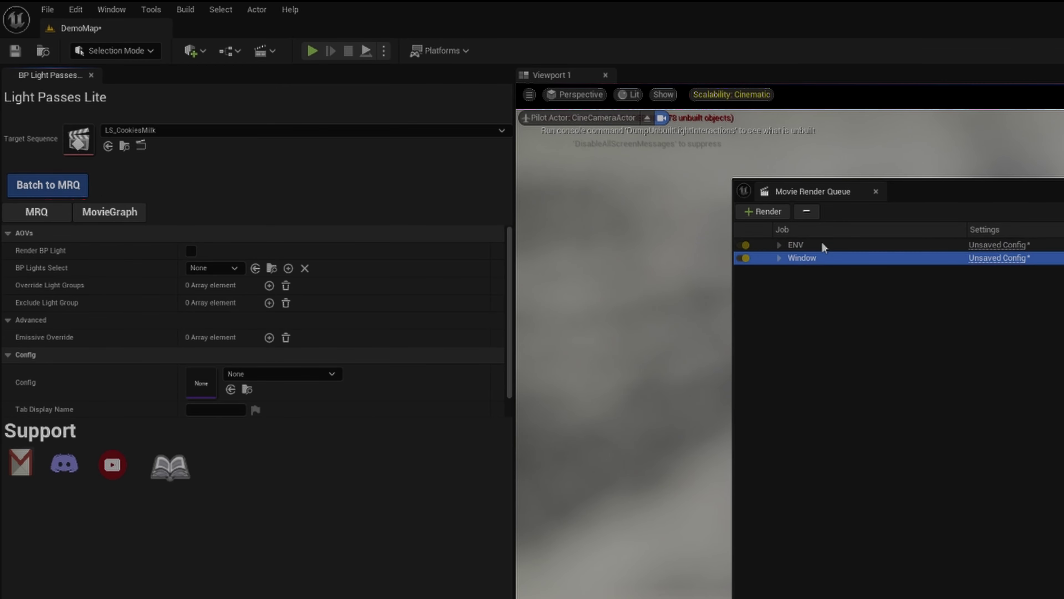
{"action": "left_click", "coordinate": [823, 245]}
Open the ENV job's sequence and view the viewport through the sequence's cine camera
{"action": "left_click_drag", "start_coordinate": [986, 191], "coordinate": [226, 187]}
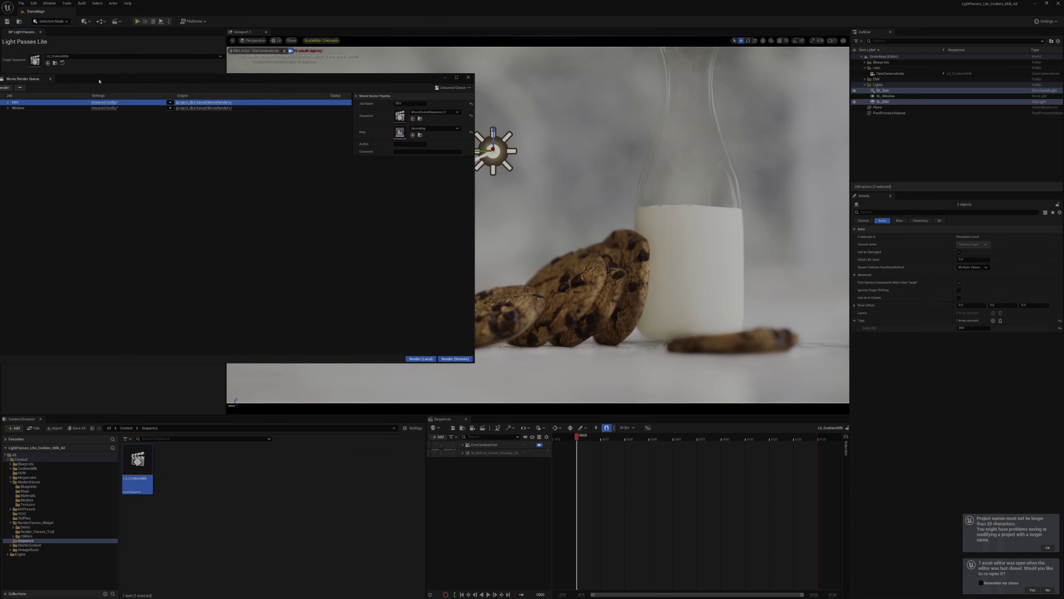
{"action": "double_click", "coordinate": [401, 116]}
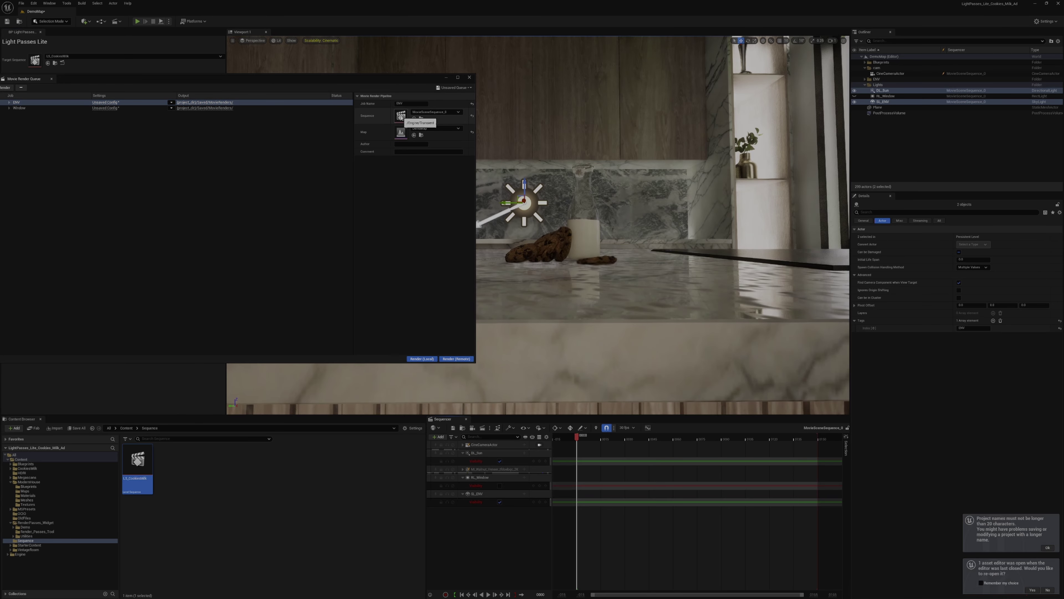
{"action": "left_click", "coordinate": [253, 40]}
{"action": "left_click", "coordinate": [268, 111]}
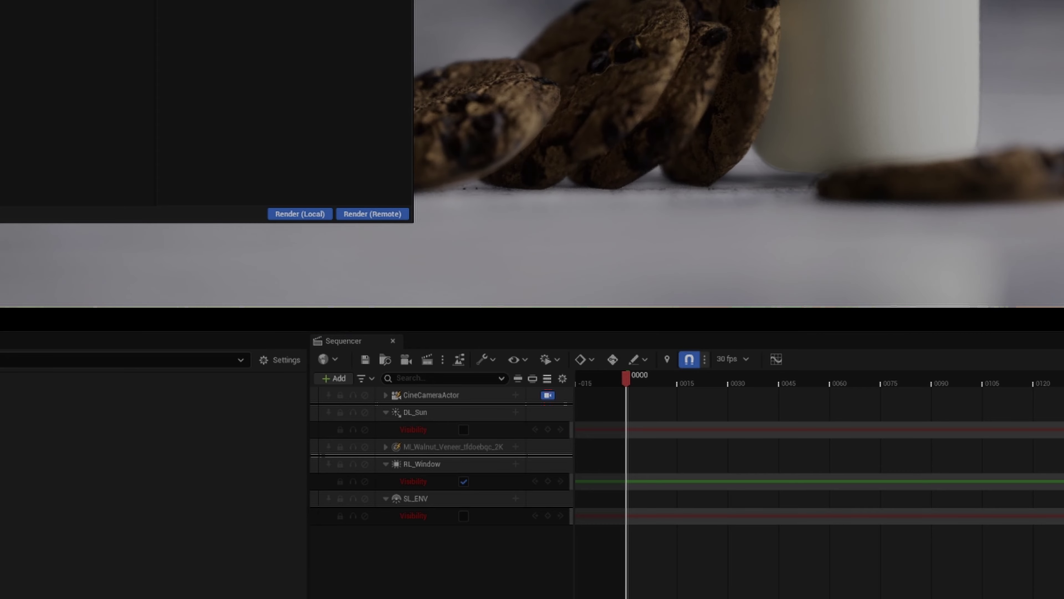
Switch RL_Window's visibility off and back on in the Window job's sequence
{"action": "left_click", "coordinate": [463, 482]}
{"action": "left_click", "coordinate": [463, 482]}
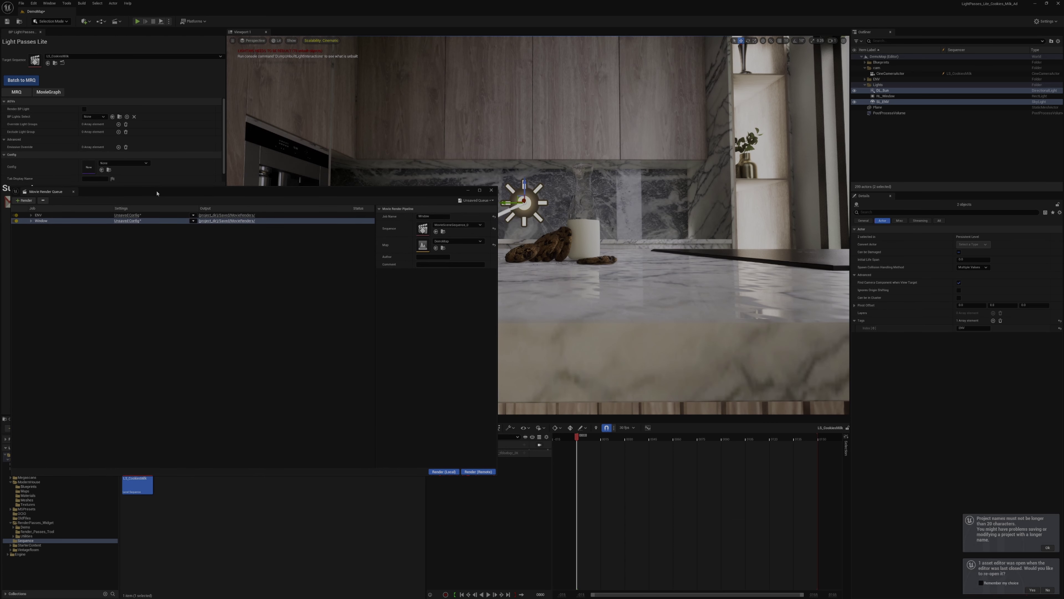
Select both light-pass jobs in the render queue and set DL_Sun's actor tag to Sun
{"action": "left_click", "coordinate": [66, 215], "text": "shift"}
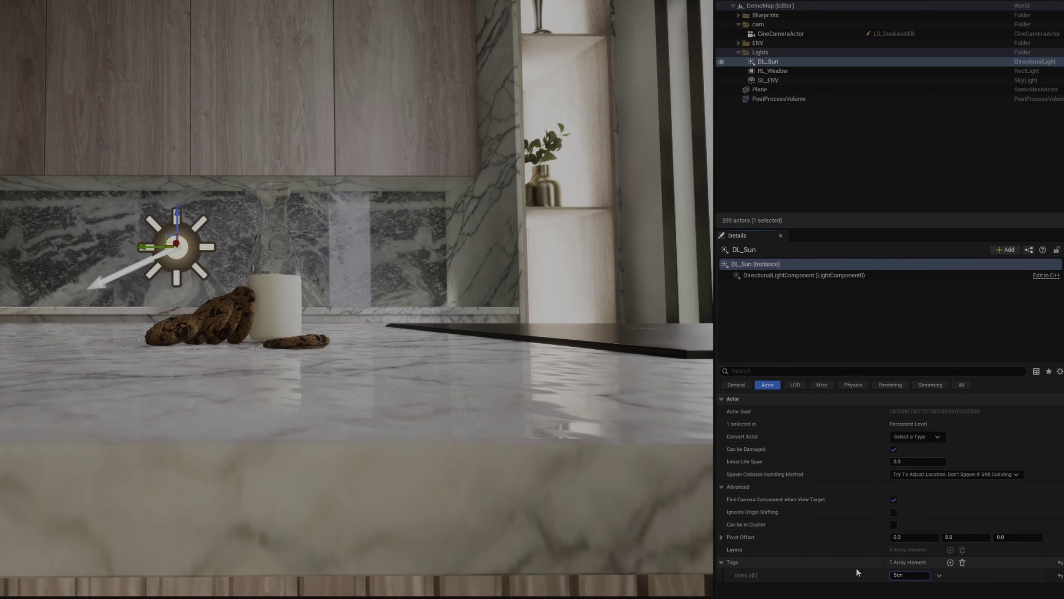
{"action": "key", "text": "ctrl+a"}
{"action": "key", "text": "Return"}
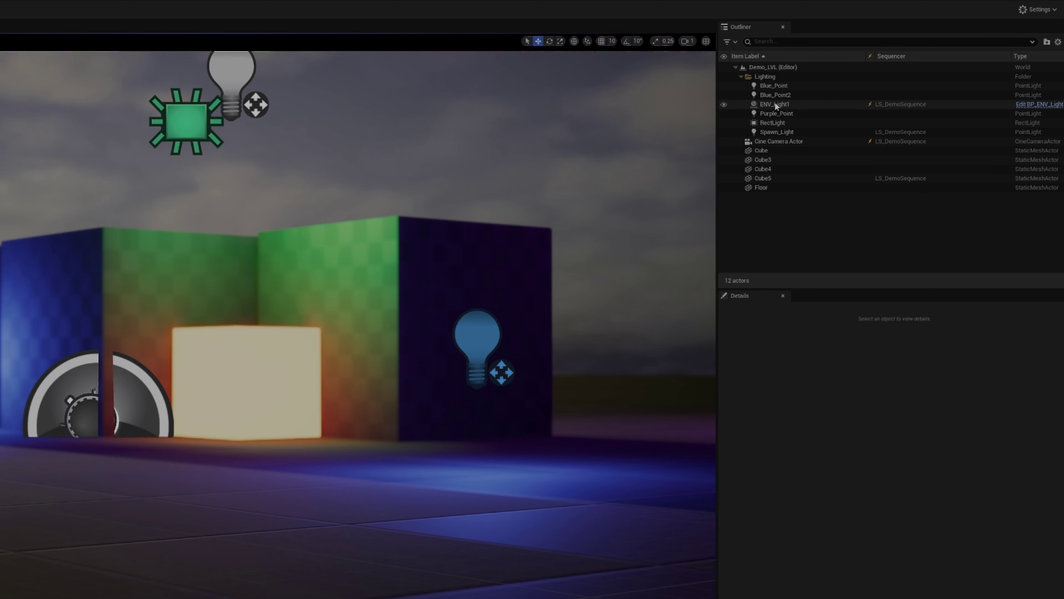
Open the BP_ENV_Light blueprint from ENV_Light1 and filter its DirectionalLight component's details by "tag"
{"action": "left_click", "coordinate": [981, 105]}
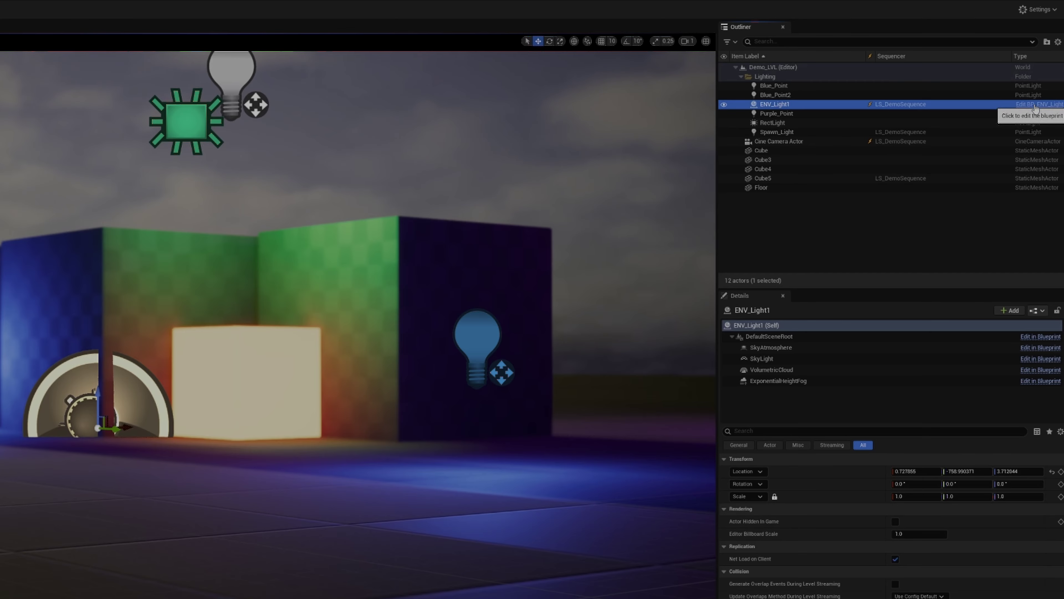
{"action": "left_click", "coordinate": [1049, 106]}
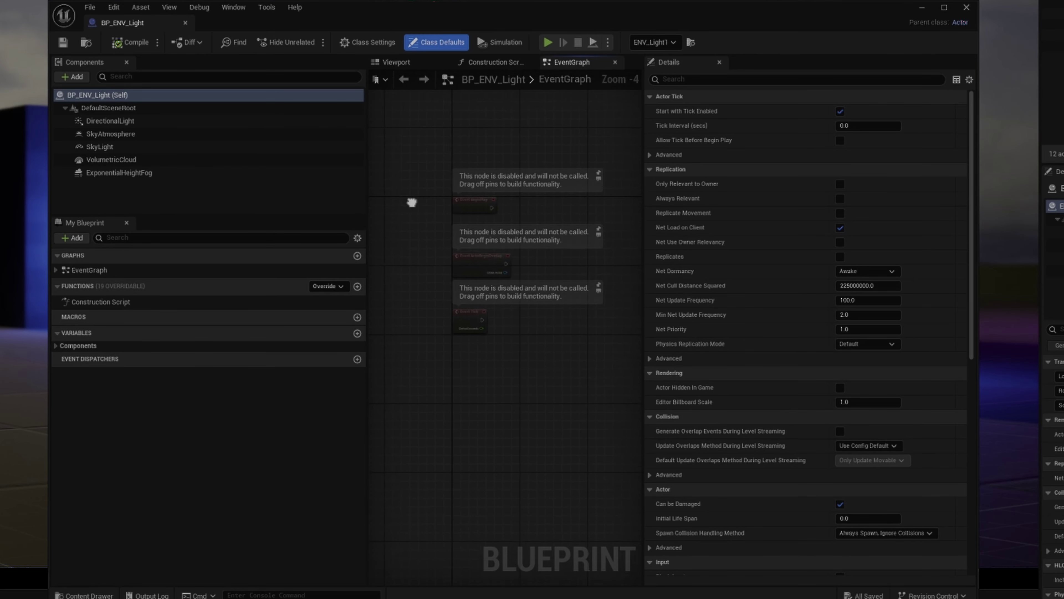
{"action": "left_click", "coordinate": [138, 121]}
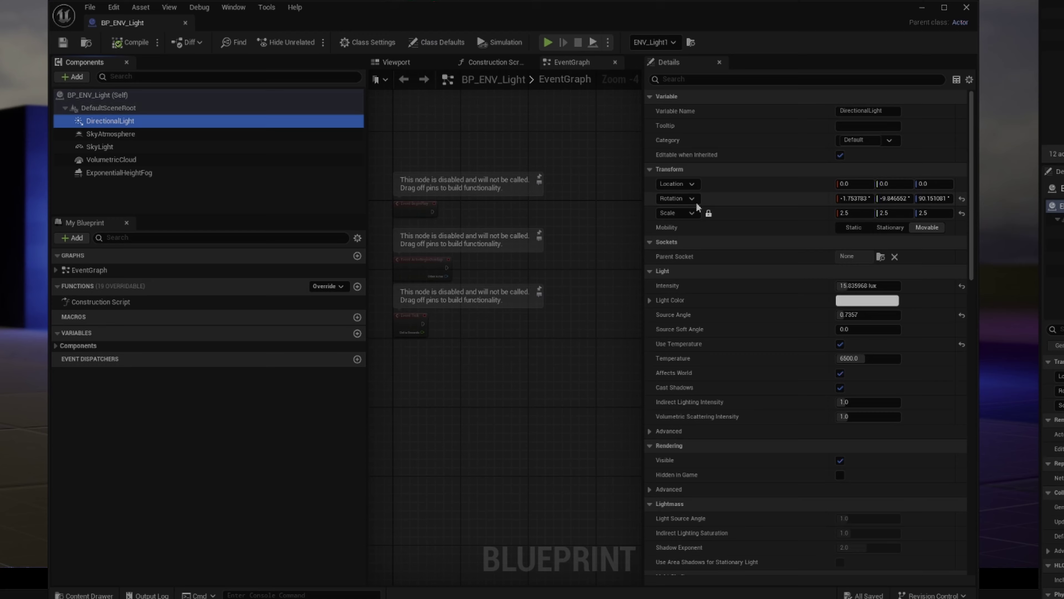
{"action": "left_click", "coordinate": [731, 81]}
{"action": "type", "text": "tag"}
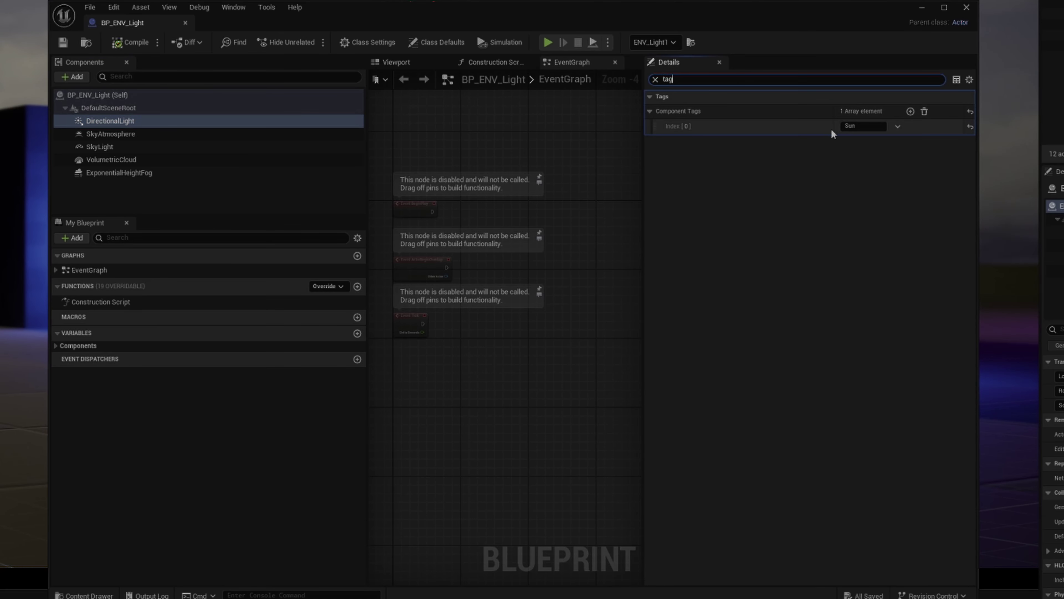
Inspect the SkyLight component's tag in the blueprint and the binding tags of its SkyLight track in the sequence
{"action": "left_click_drag", "start_coordinate": [777, 18], "coordinate": [766, 0]}
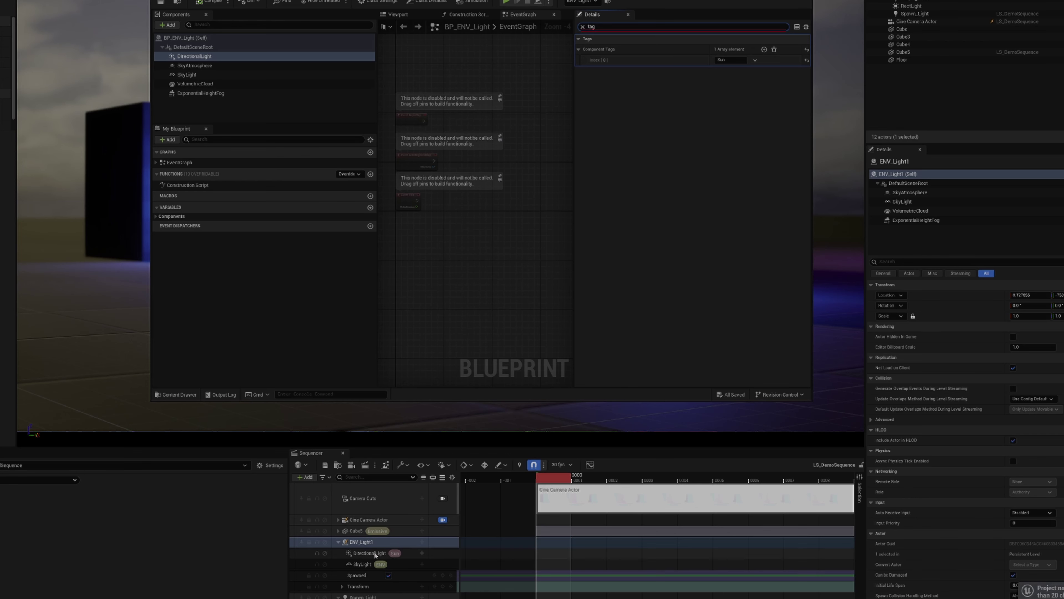
{"action": "left_click", "coordinate": [292, 76]}
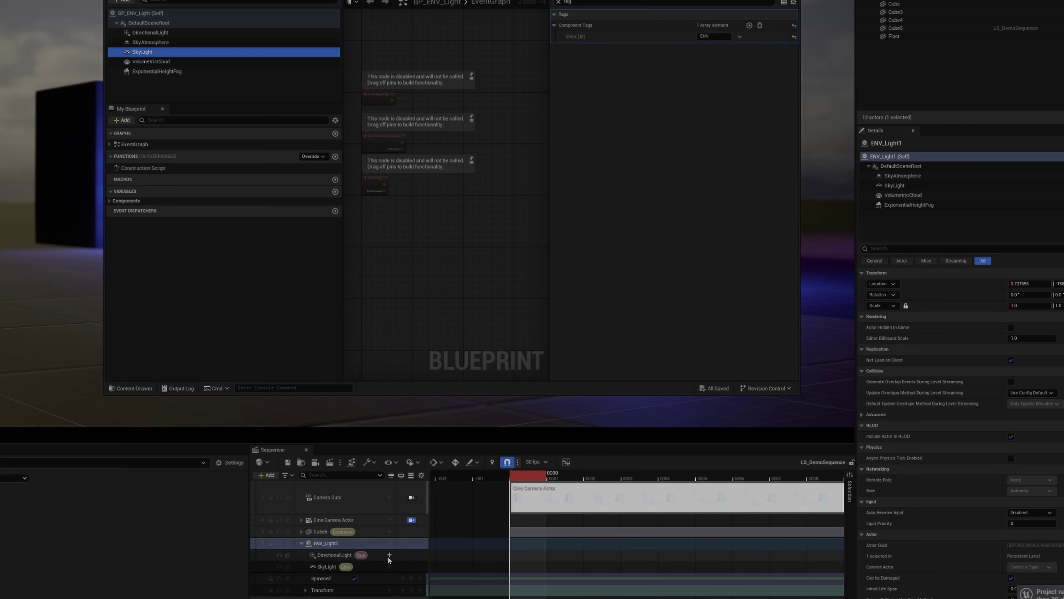
{"action": "left_click", "coordinate": [327, 567]}
{"action": "right_click", "coordinate": [331, 566]}
{"action": "mouse_move", "coordinate": [365, 547]}
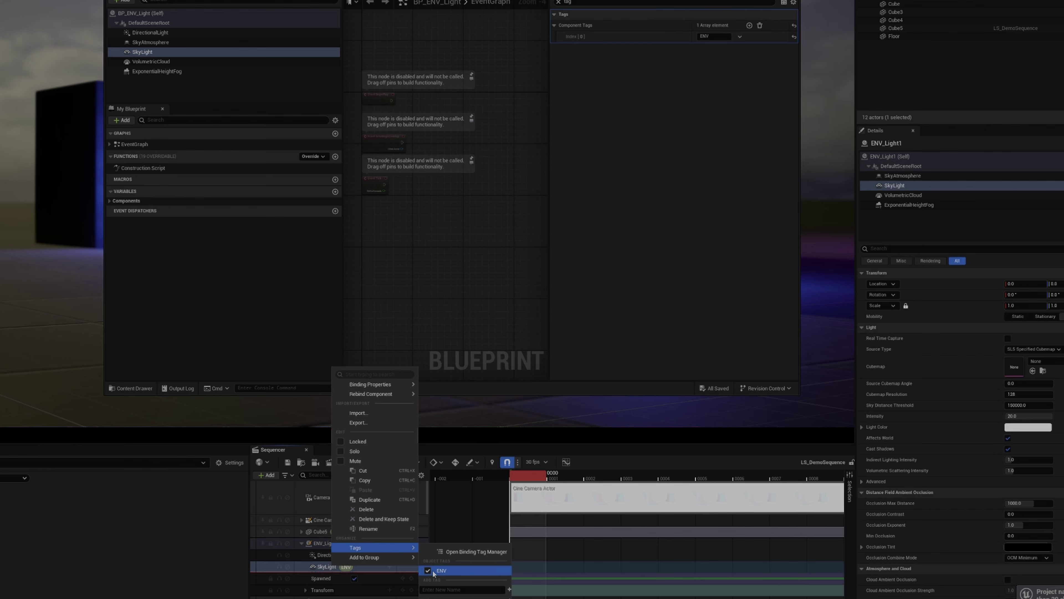
Switch the SkyLight track's binding tag in the sequence to Sun and back to ENV
{"action": "type", "text": "Sun"}
{"action": "key", "text": "Return"}
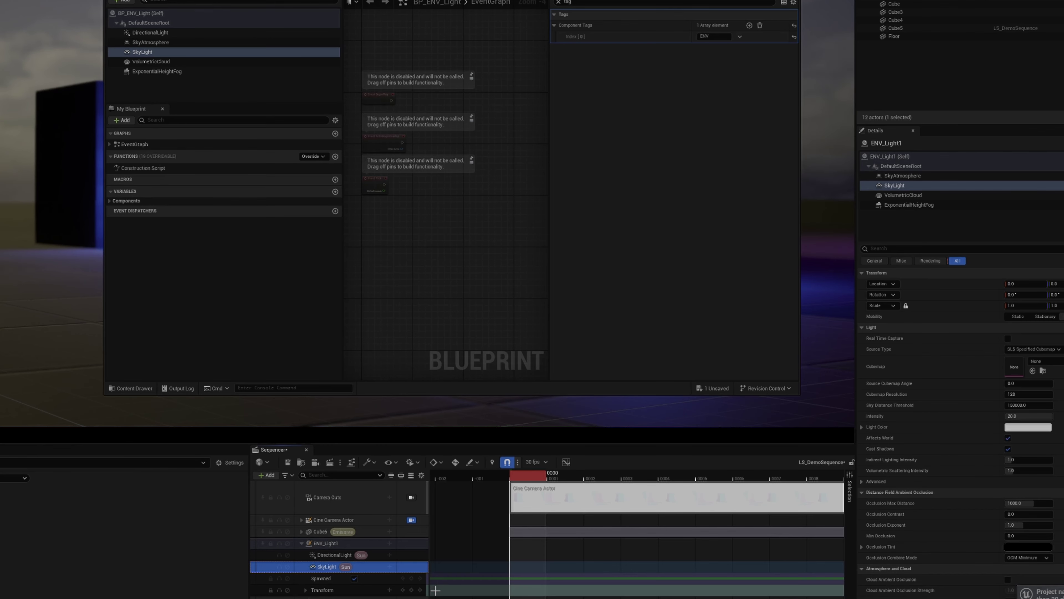
{"action": "right_click", "coordinate": [347, 566]}
{"action": "mouse_move", "coordinate": [371, 550]}
{"action": "left_click", "coordinate": [443, 574]}
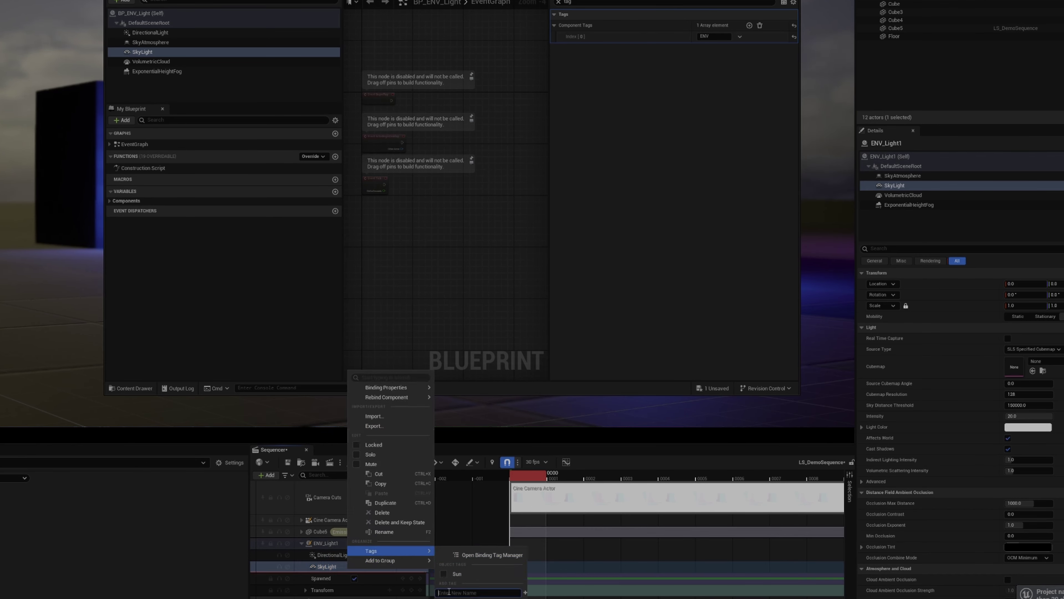
{"action": "type", "text": "ENV"}
{"action": "key", "text": "Return"}
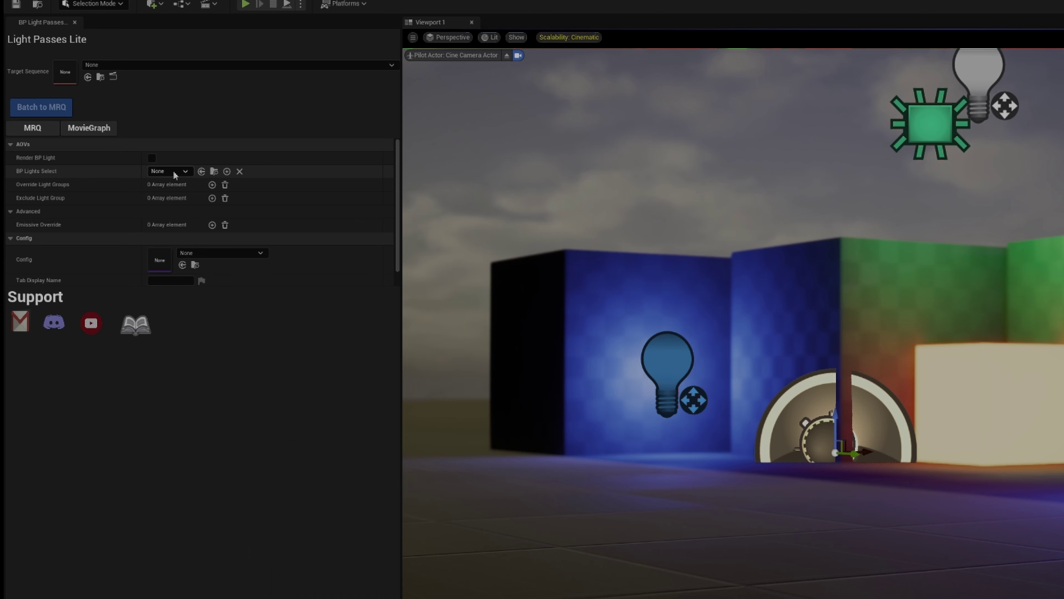
Choose BP_ENV_Light as the blueprint light in Light Passes Lite and enable Render BP Light
{"action": "left_click", "coordinate": [186, 175]}
{"action": "scroll", "coordinate": [210, 283], "scroll_direction": "down", "scroll_amount": 5}
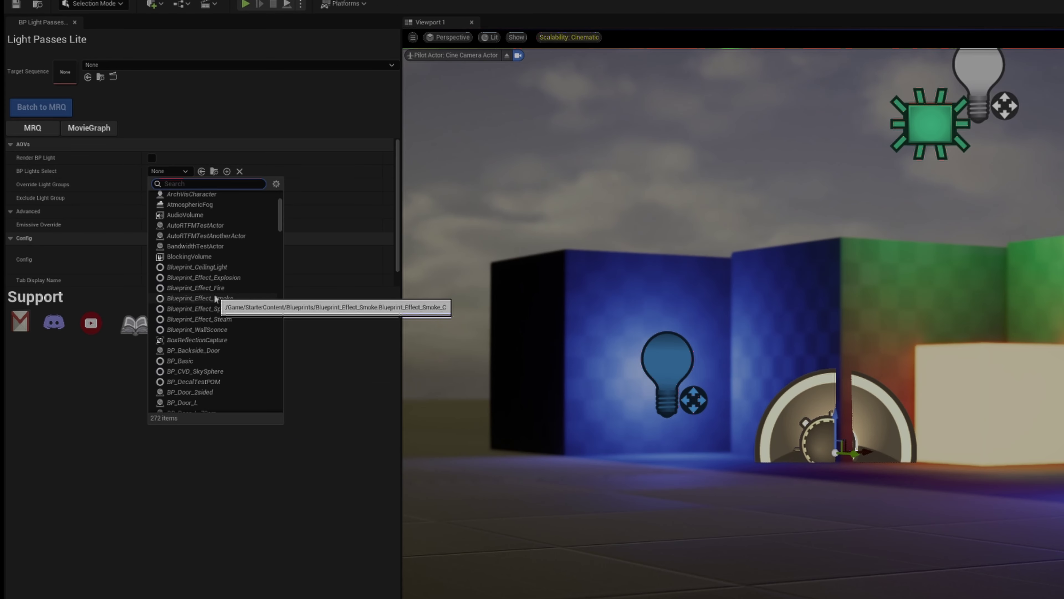
{"action": "scroll", "coordinate": [208, 335], "scroll_direction": "down", "scroll_amount": 3}
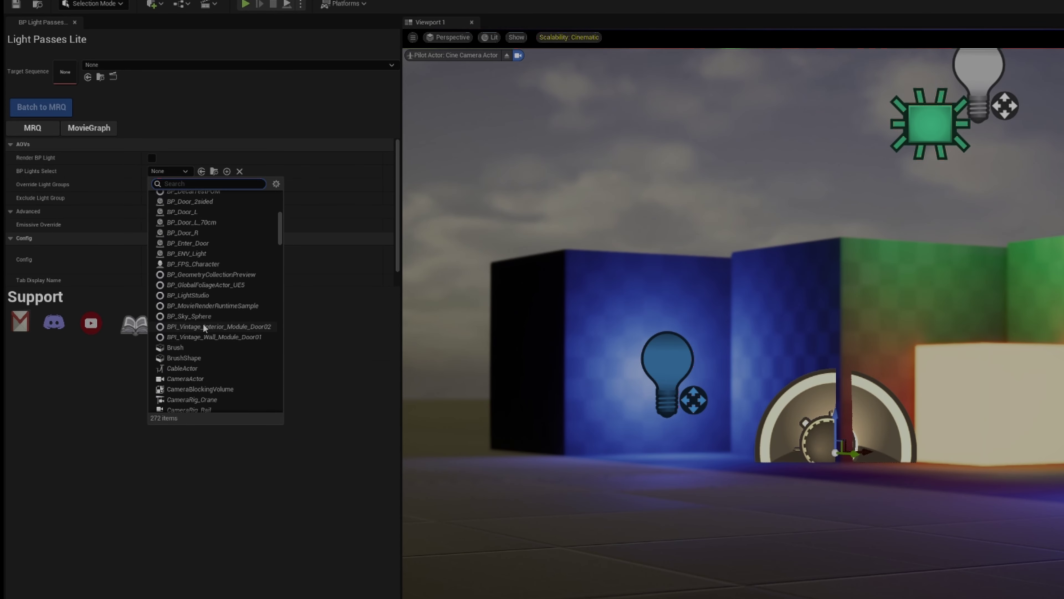
{"action": "left_click", "coordinate": [202, 253]}
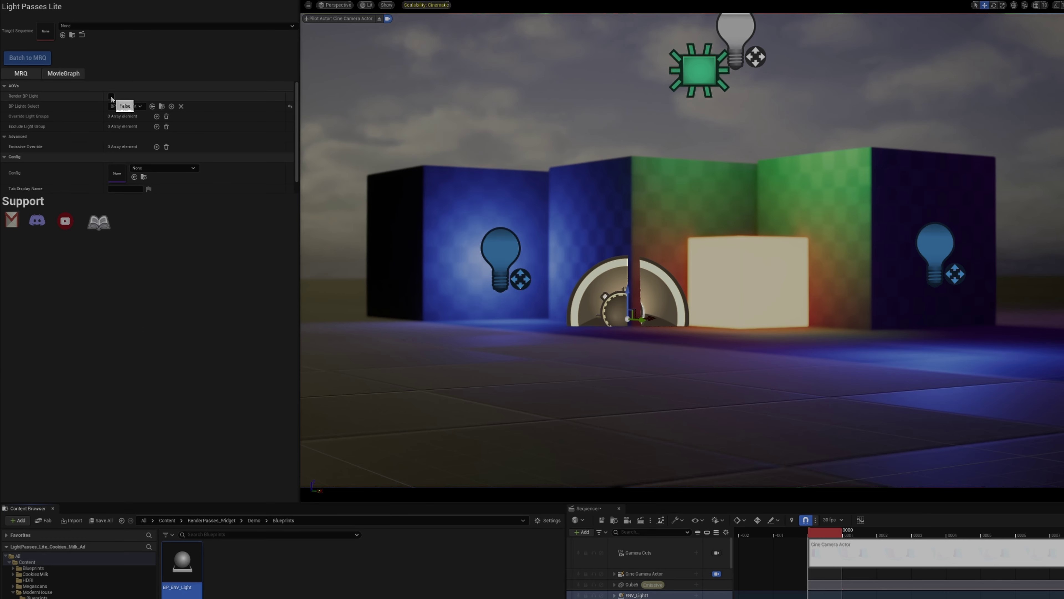
{"action": "left_click", "coordinate": [111, 96]}
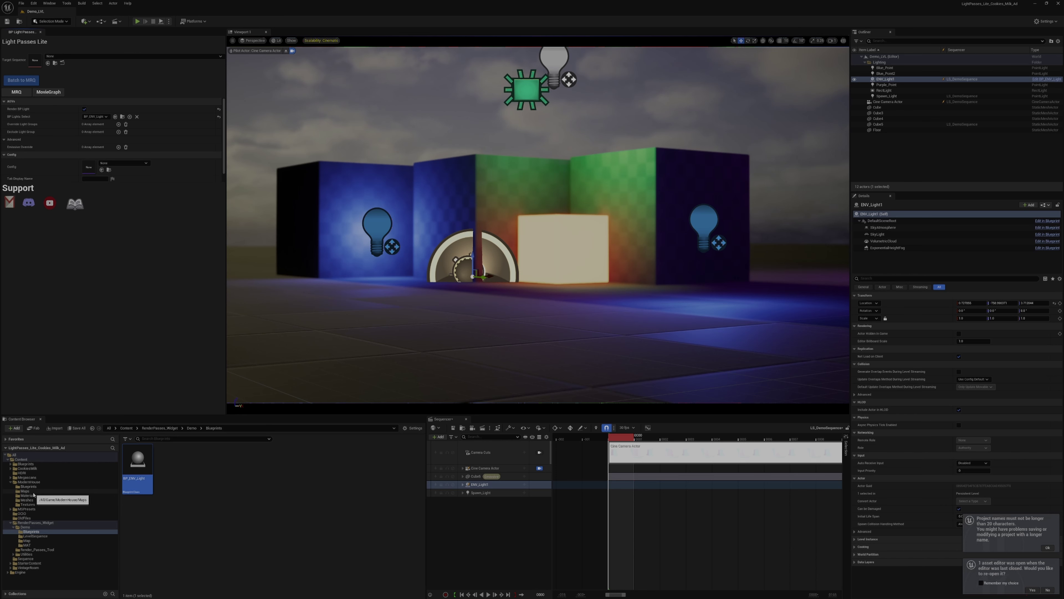
Open the DemoMap level from the ModernHouse Maps folder, saving the pending changes
{"action": "left_click", "coordinate": [25, 598]}
{"action": "double_click", "coordinate": [181, 568]}
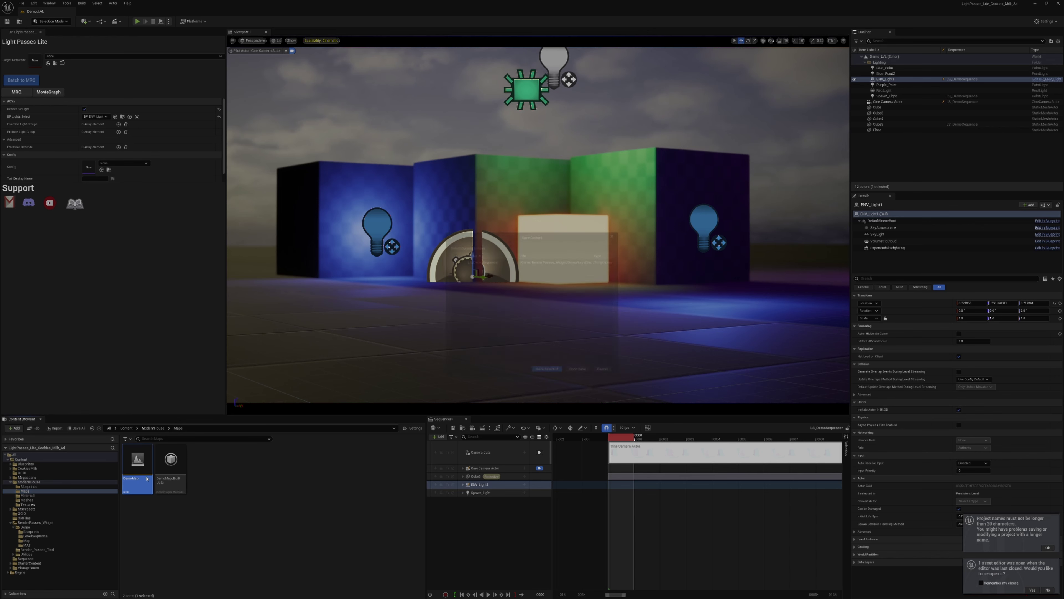
{"action": "left_click", "coordinate": [552, 372]}
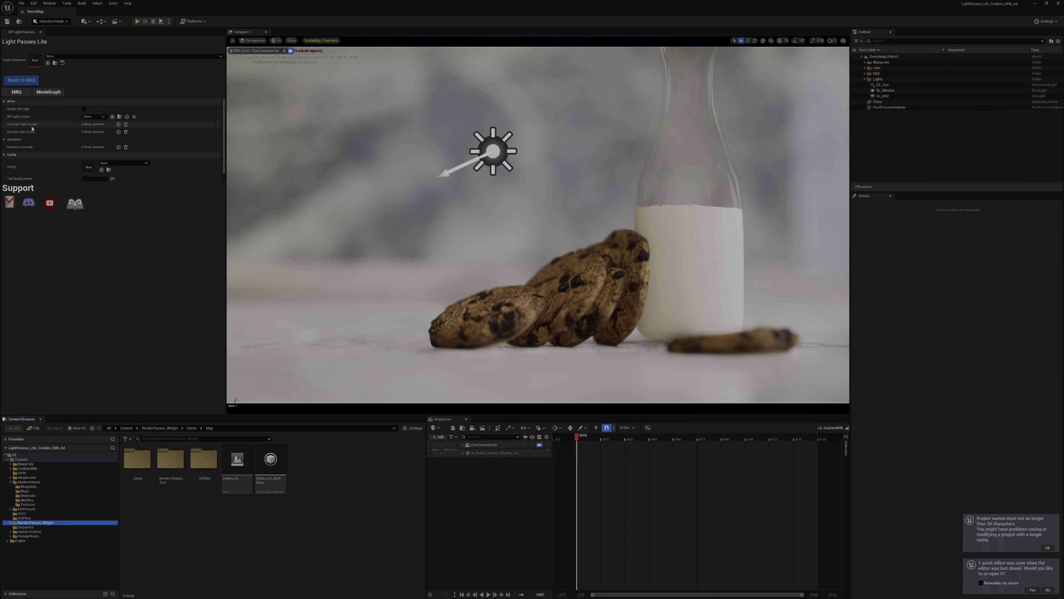
Empty the Movie Render Queue and batch the LS_CookiesMilk sequence to it with Sun as an override light group
{"action": "left_click", "coordinate": [483, 428]}
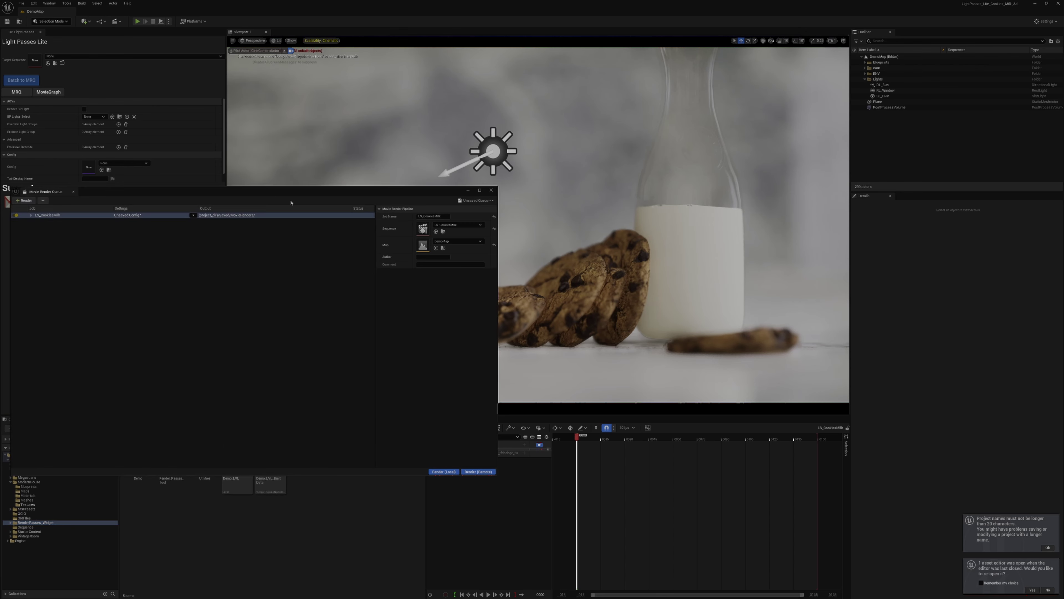
{"action": "key", "text": "Delete"}
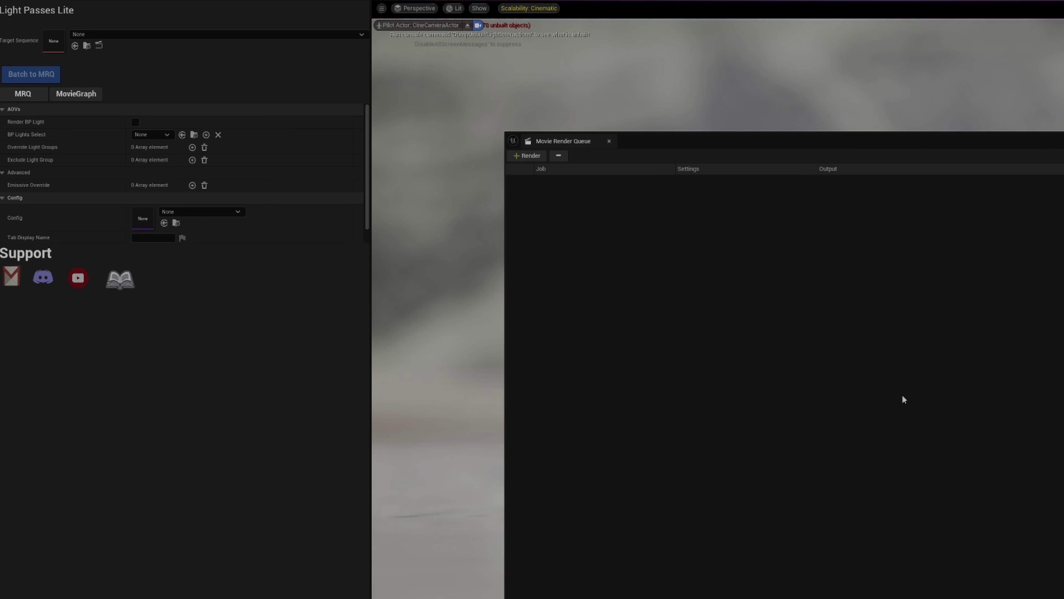
{"action": "left_click", "coordinate": [192, 147]}
{"action": "left_click", "coordinate": [143, 160]}
{"action": "type", "text": "Sun"}
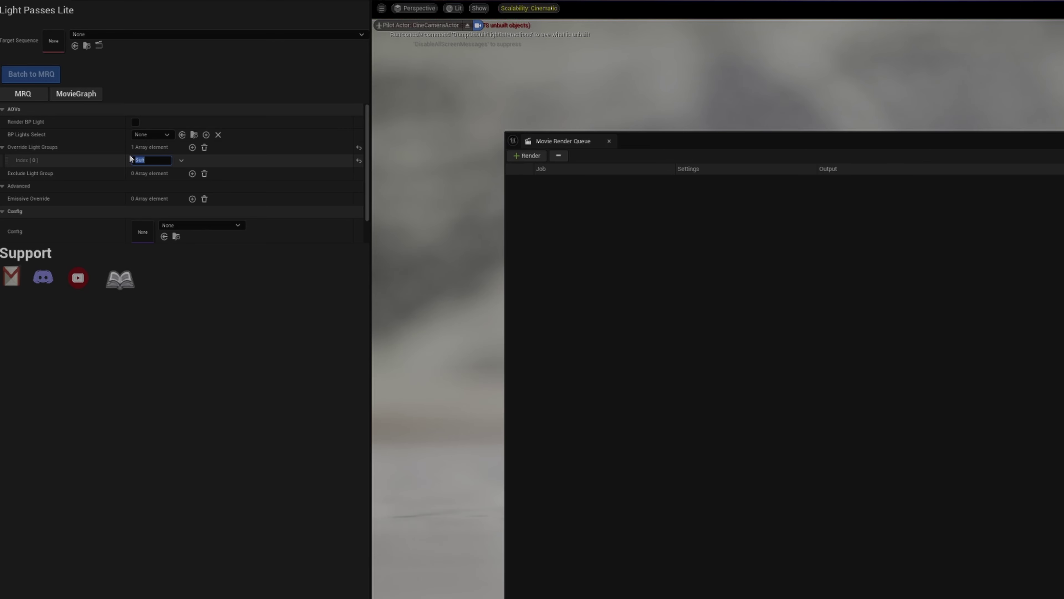
{"action": "key", "text": "Return"}
{"action": "left_click", "coordinate": [99, 45]}
{"action": "left_click", "coordinate": [18, 76]}
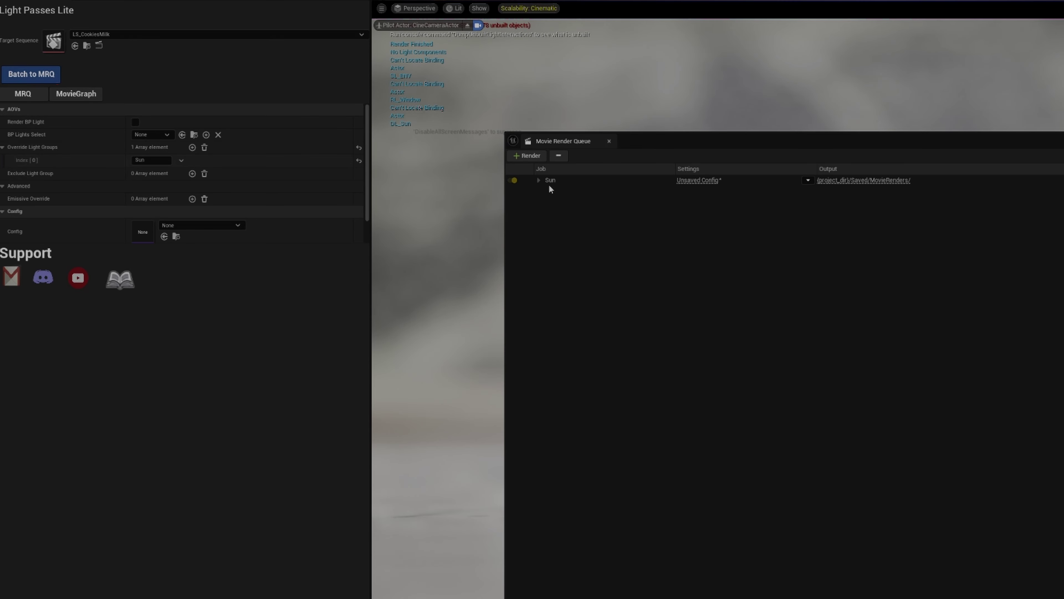
Delete the queued Sun job and batch again with ENV added as a second override light group
{"action": "left_click", "coordinate": [571, 182]}
{"action": "key", "text": "Delete"}
{"action": "left_click", "coordinate": [192, 148]}
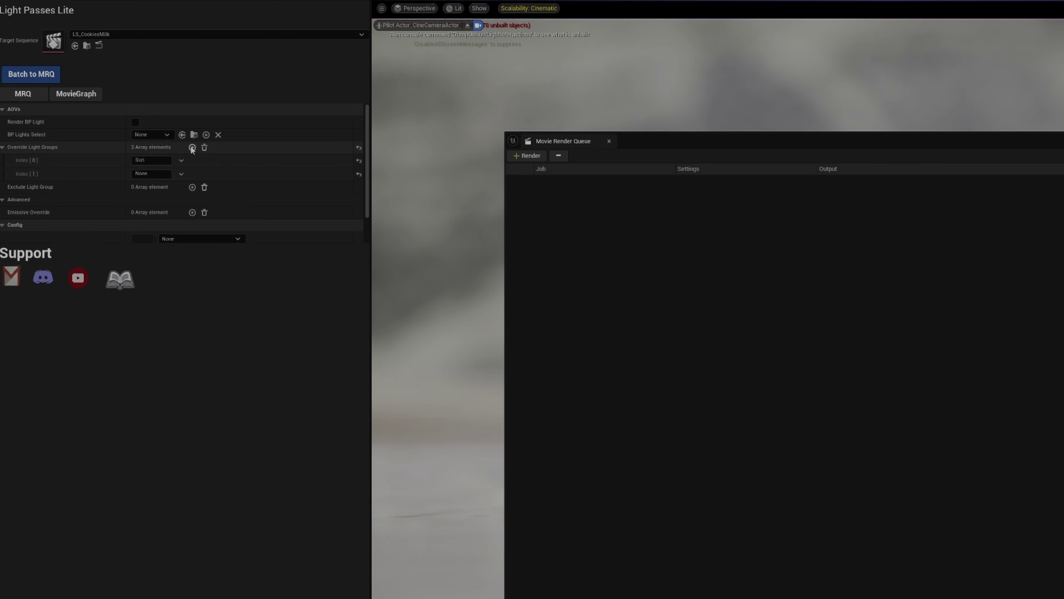
{"action": "left_click", "coordinate": [134, 174]}
{"action": "type", "text": "ENV"}
{"action": "left_click", "coordinate": [45, 78]}
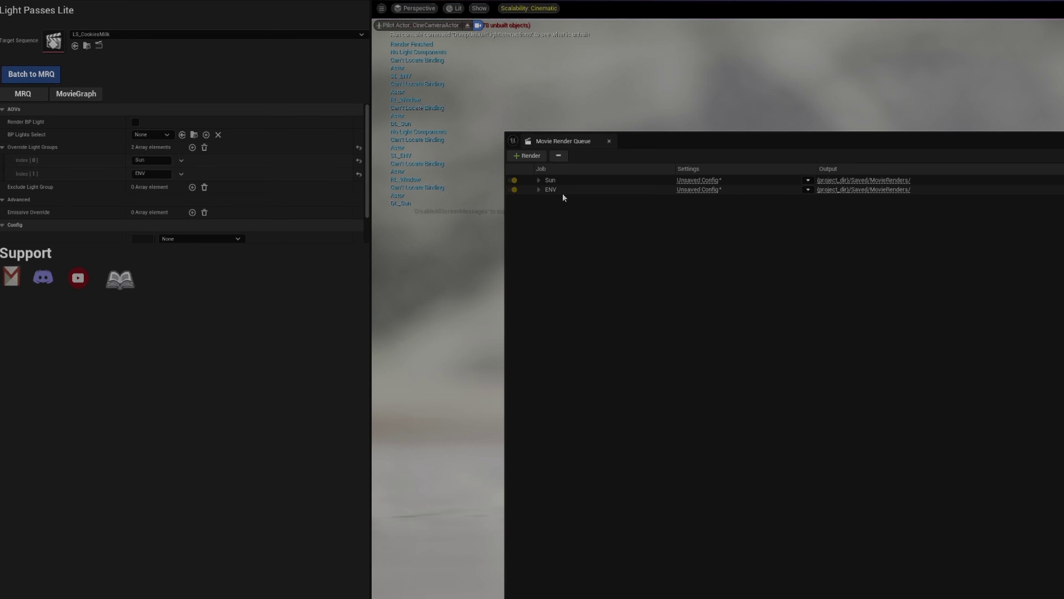
Delete the Sun and ENV jobs from the queue and clear all override light groups
{"action": "key", "text": "ctrl+a"}
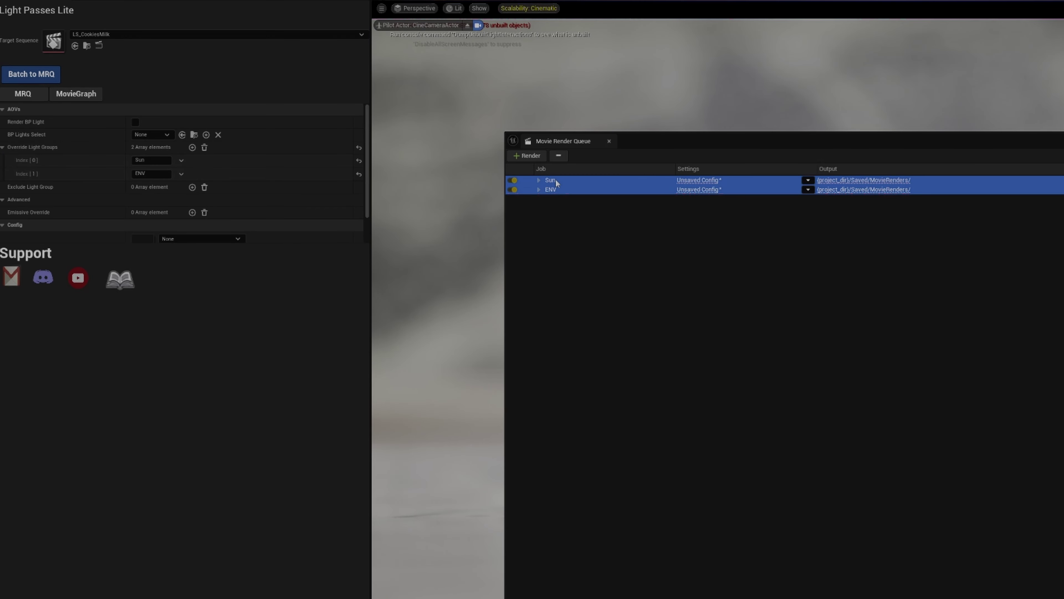
{"action": "key", "text": "Delete"}
{"action": "left_click", "coordinate": [204, 147]}
Add Window as an excluded light group and batch the light passes to the Movie Render Queue
{"action": "left_click", "coordinate": [192, 160]}
{"action": "left_click", "coordinate": [168, 173]}
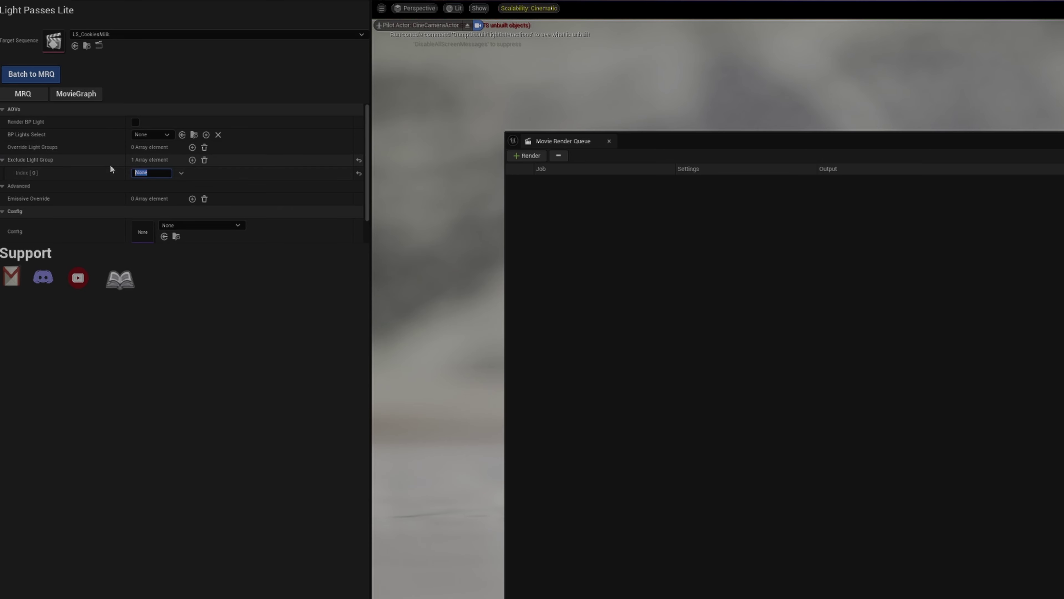
{"action": "type", "text": "Wiun"}
{"action": "key", "text": "BackSpace"}
{"action": "key", "text": "BackSpace"}
{"action": "type", "text": "ndow"}
{"action": "key", "text": "Return"}
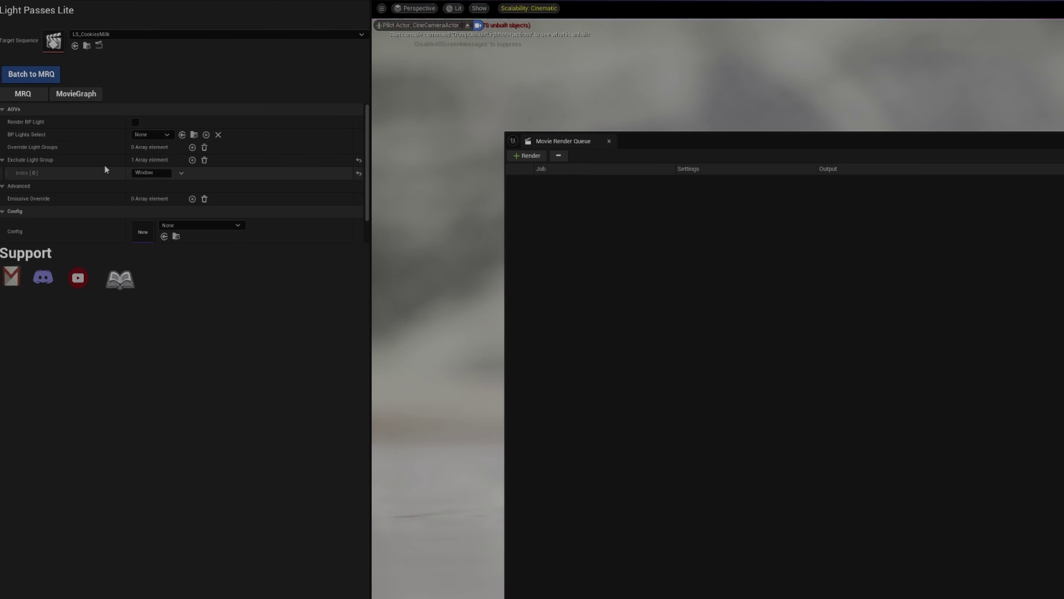
{"action": "key", "text": "Tab"}
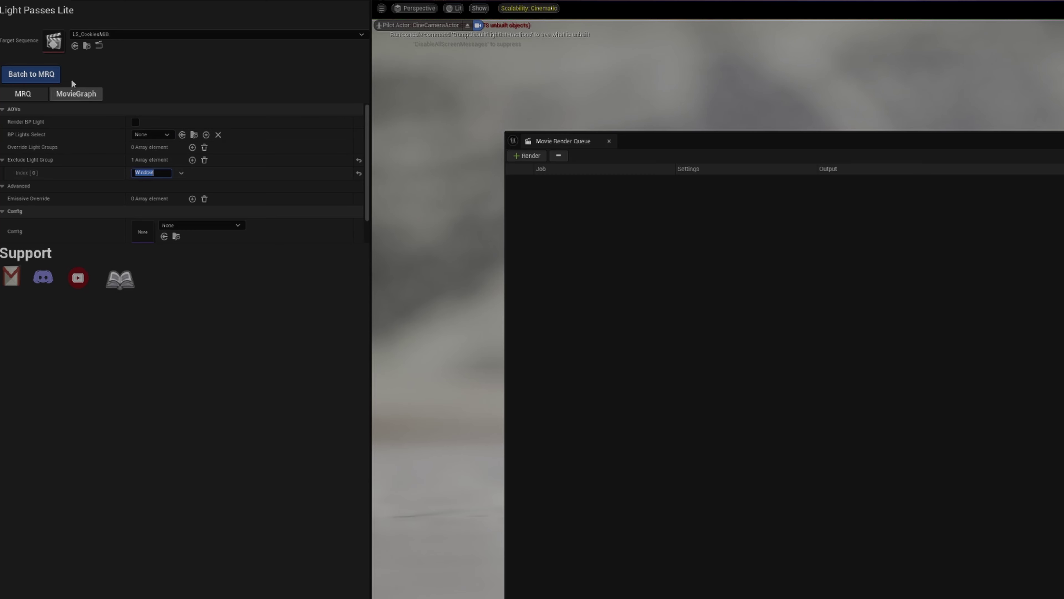
{"action": "left_click", "coordinate": [31, 74]}
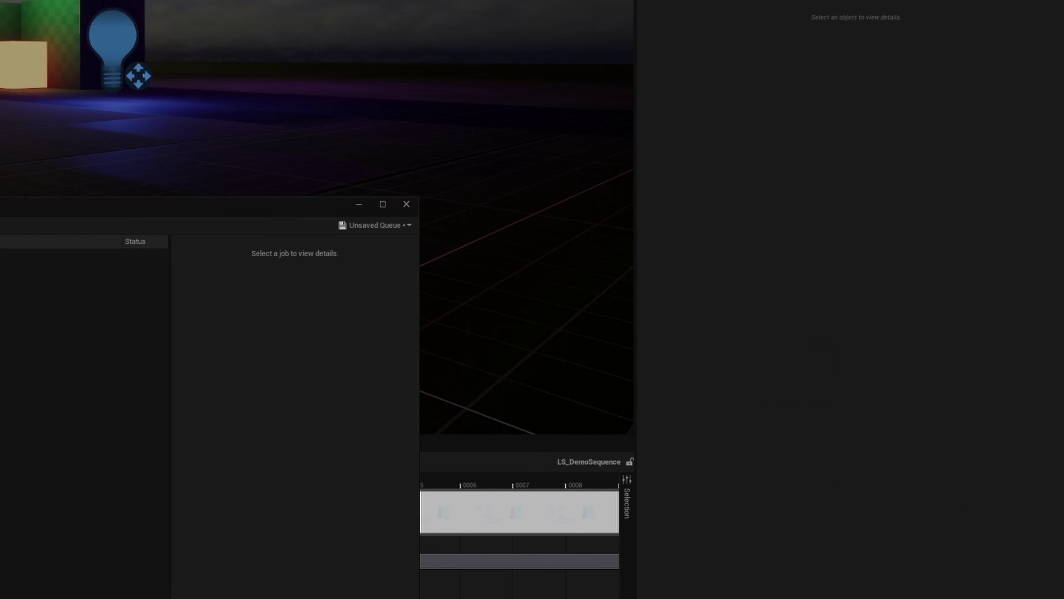
Select Cube5, check its actor tags and open the material assigned to it
{"action": "left_click", "coordinate": [577, 245]}
{"action": "left_click", "coordinate": [881, 286]}
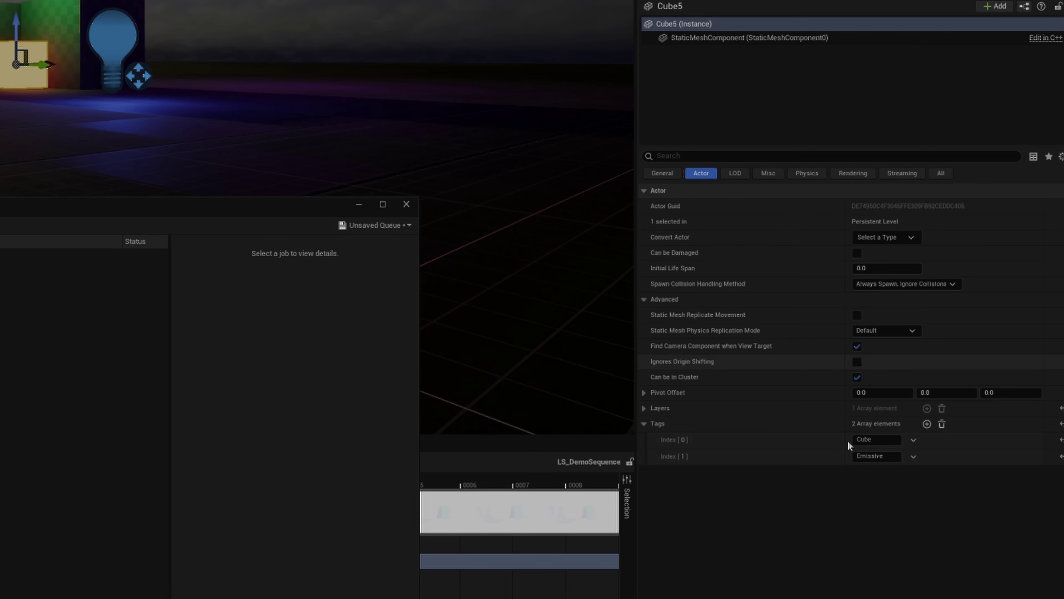
{"action": "left_click", "coordinate": [889, 456]}
{"action": "left_click", "coordinate": [663, 174]}
{"action": "double_click", "coordinate": [859, 354]}
Move the Param and EmiisiveMult nodes farther from the Multiply nodes in the M_Emission material graph
{"action": "left_click_drag", "start_coordinate": [472, 134], "coordinate": [367, 135]}
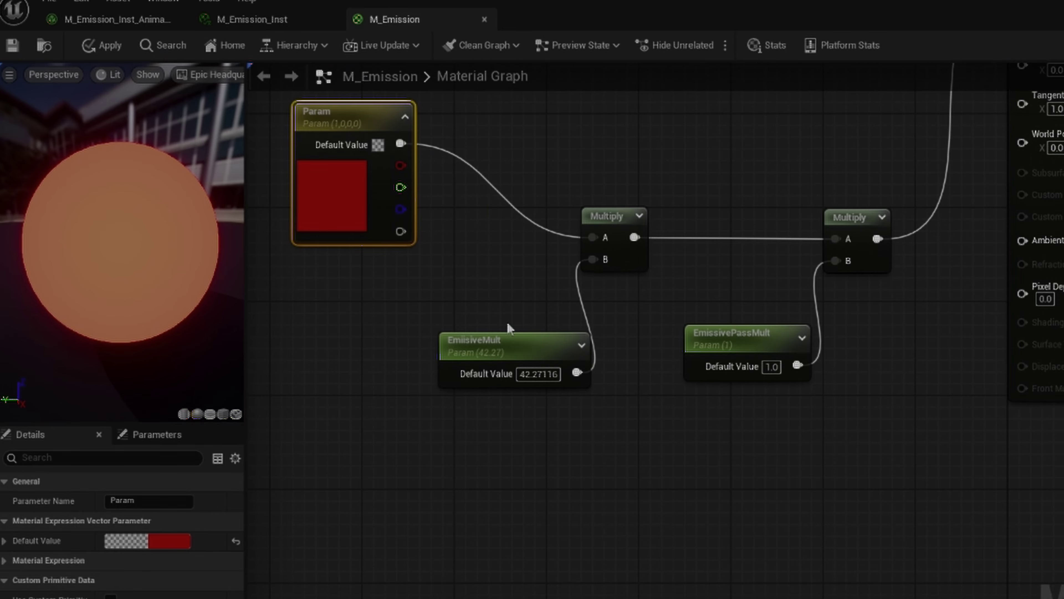
{"action": "left_click_drag", "start_coordinate": [482, 342], "coordinate": [323, 317]}
{"action": "right_click_drag", "start_coordinate": [524, 213], "coordinate": [309, 244]}
Check the EmissivePassMult parameter feeding the final Multiply node and save the M_Emission material
{"action": "left_click", "coordinate": [613, 268]}
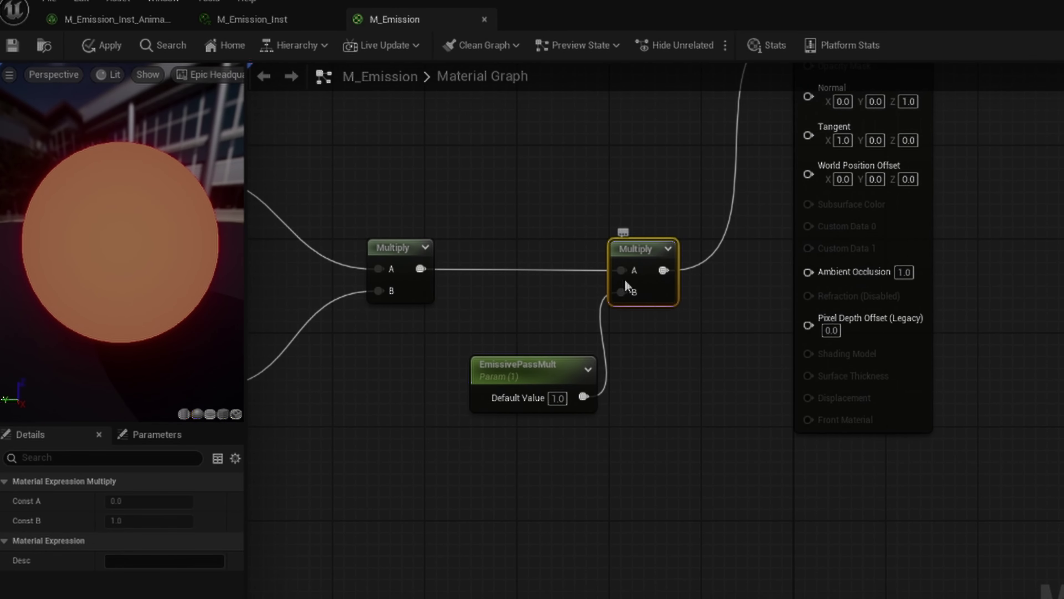
{"action": "left_click", "coordinate": [496, 372]}
{"action": "left_click_drag", "start_coordinate": [179, 500], "coordinate": [96, 500]}
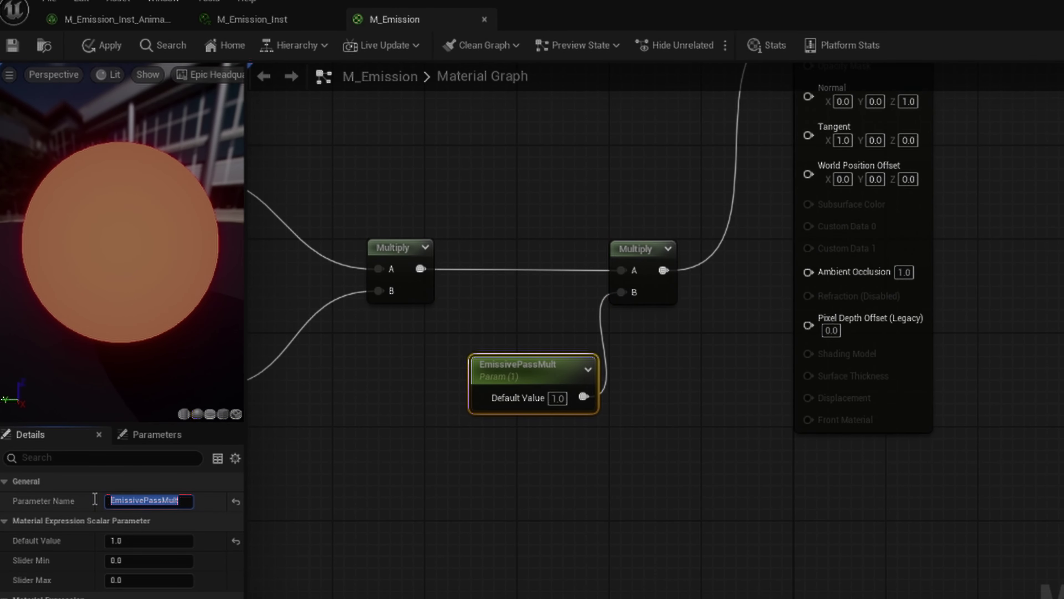
{"action": "left_click", "coordinate": [444, 493]}
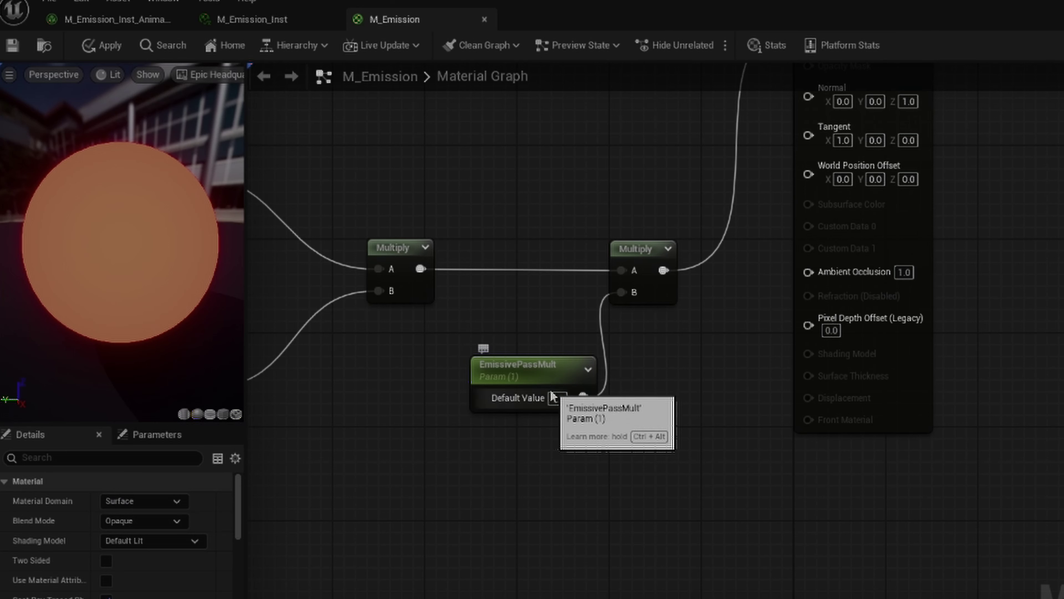
{"action": "left_click", "coordinate": [11, 46]}
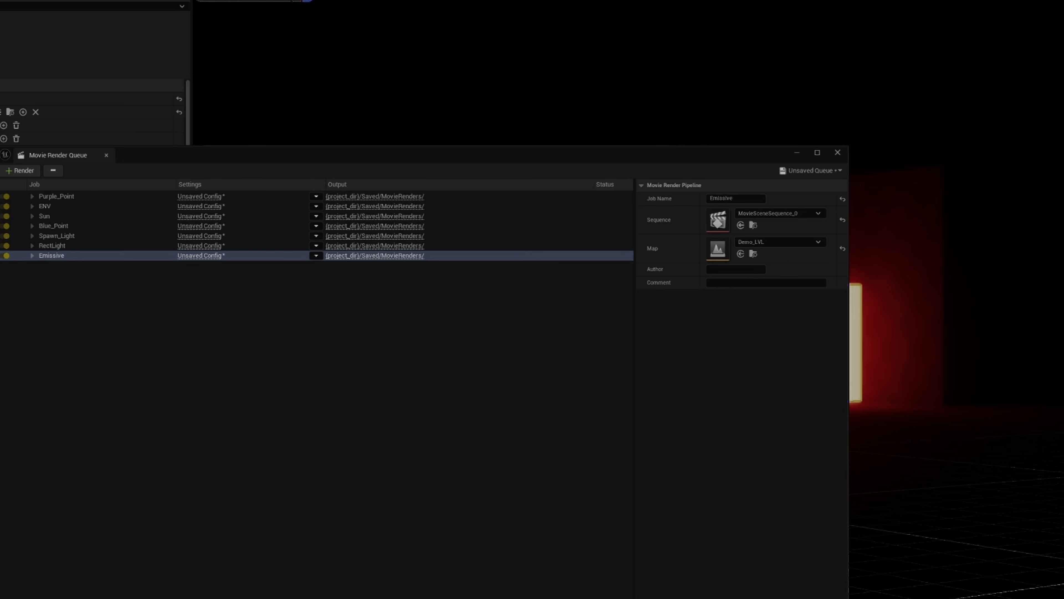
Step through the ENV, Sun and Blue_Point jobs in the render queue to review each light pass
{"action": "left_click", "coordinate": [85, 206]}
{"action": "key", "text": "Down"}
{"action": "key", "text": "Down"}
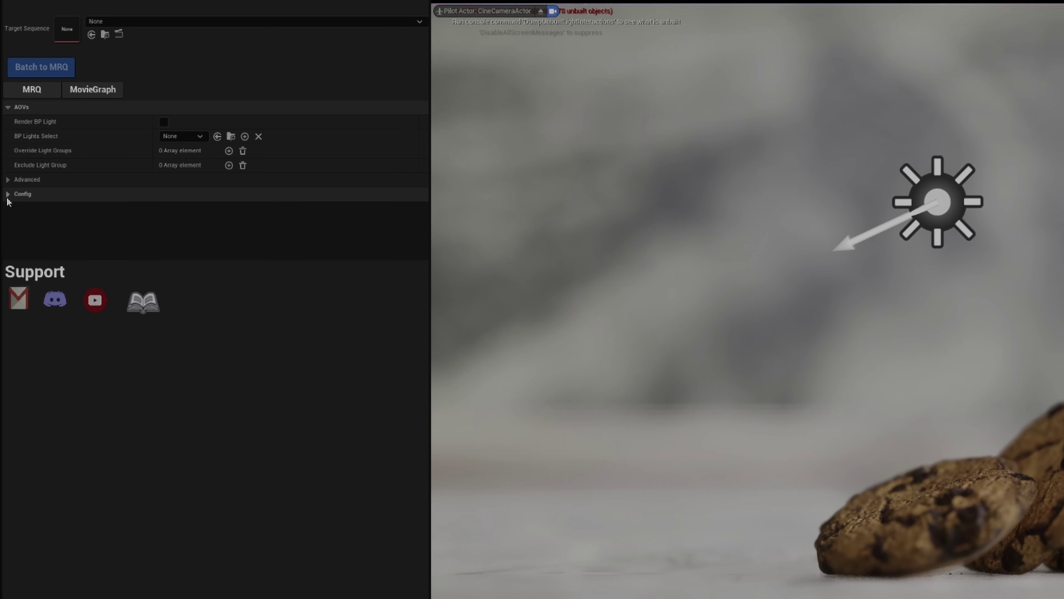
Expand the widget's Config section and open MRQ_BasicConfig from the RenderPasses_Widget Utilities Config folder
{"action": "left_click", "coordinate": [8, 195]}
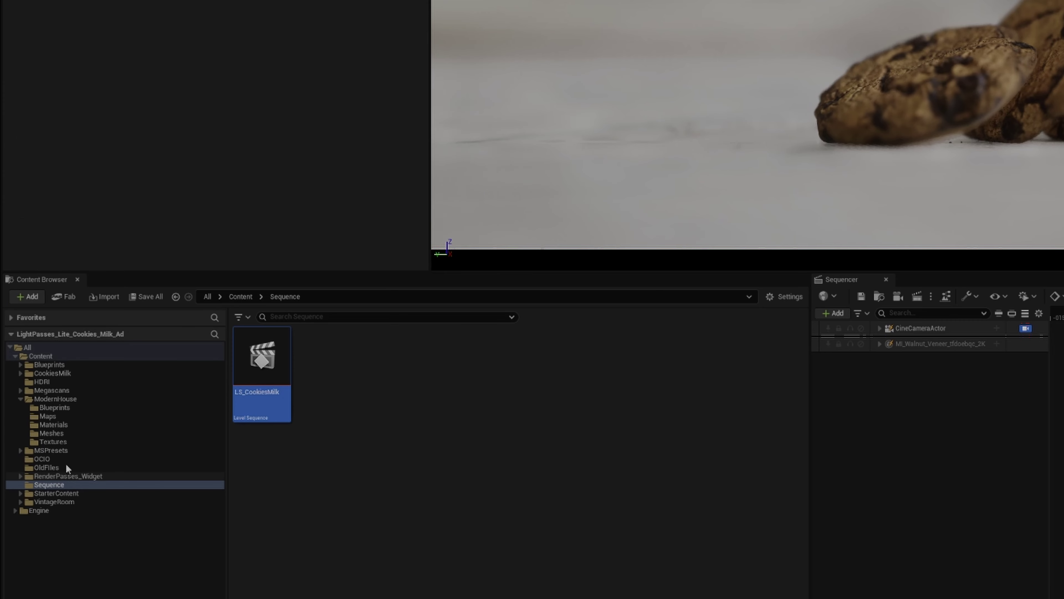
{"action": "left_click", "coordinate": [69, 476]}
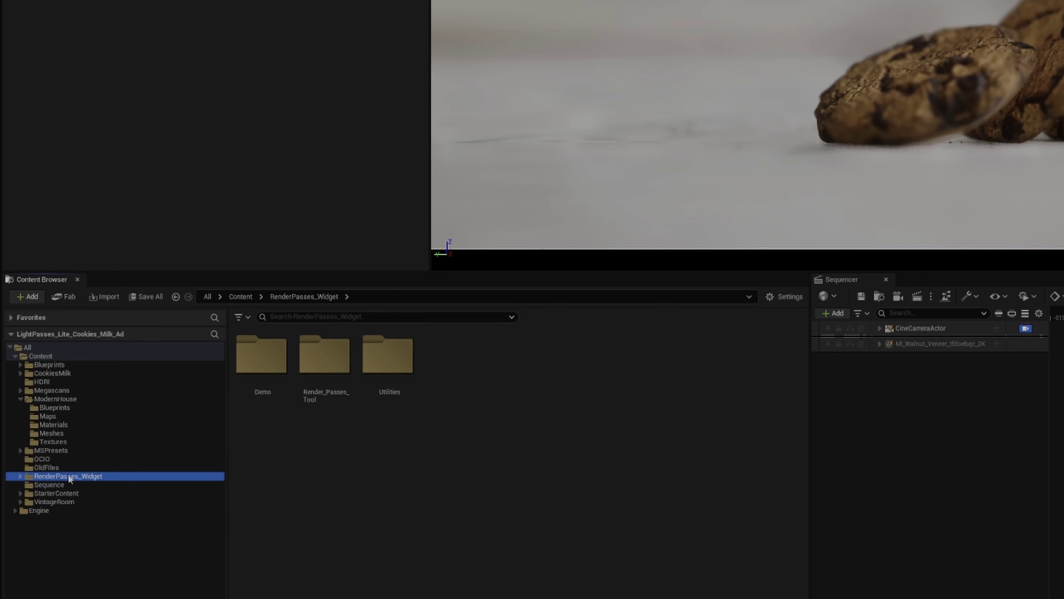
{"action": "double_click", "coordinate": [402, 380]}
{"action": "double_click", "coordinate": [252, 383]}
{"action": "double_click", "coordinate": [262, 380]}
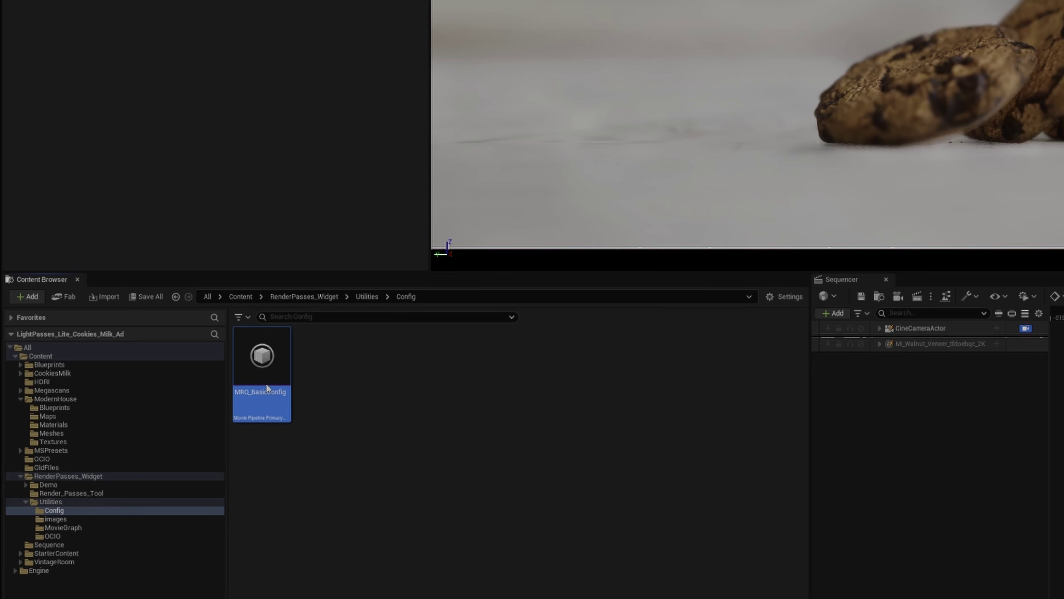
Replace the .jpg Sequence [8bit] export in MRQ_BasicConfig with .exr Sequence [16bit]
{"action": "left_click", "coordinate": [159, 109]}
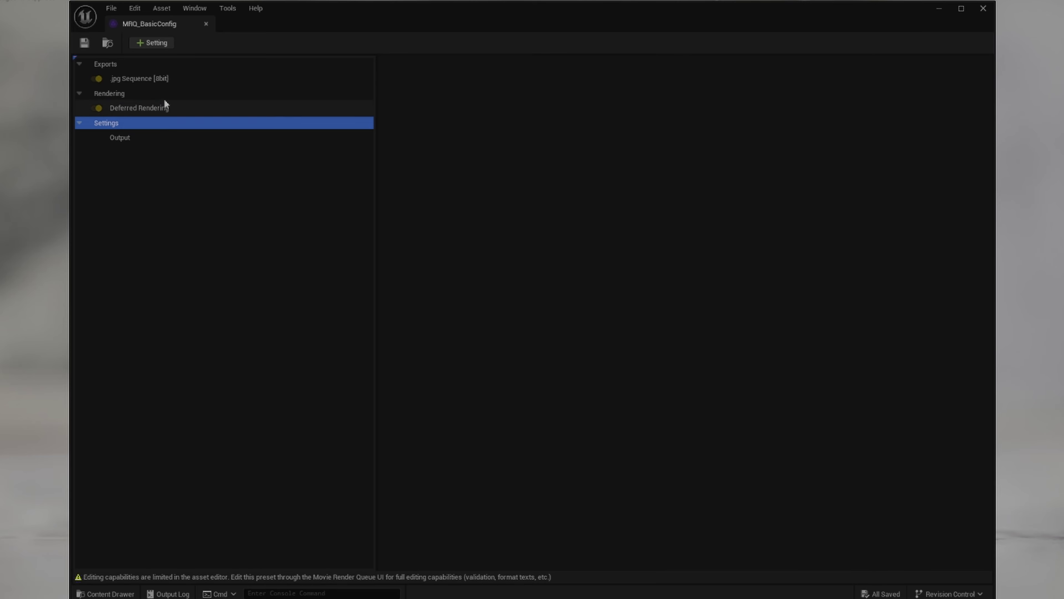
{"action": "left_click", "coordinate": [166, 80]}
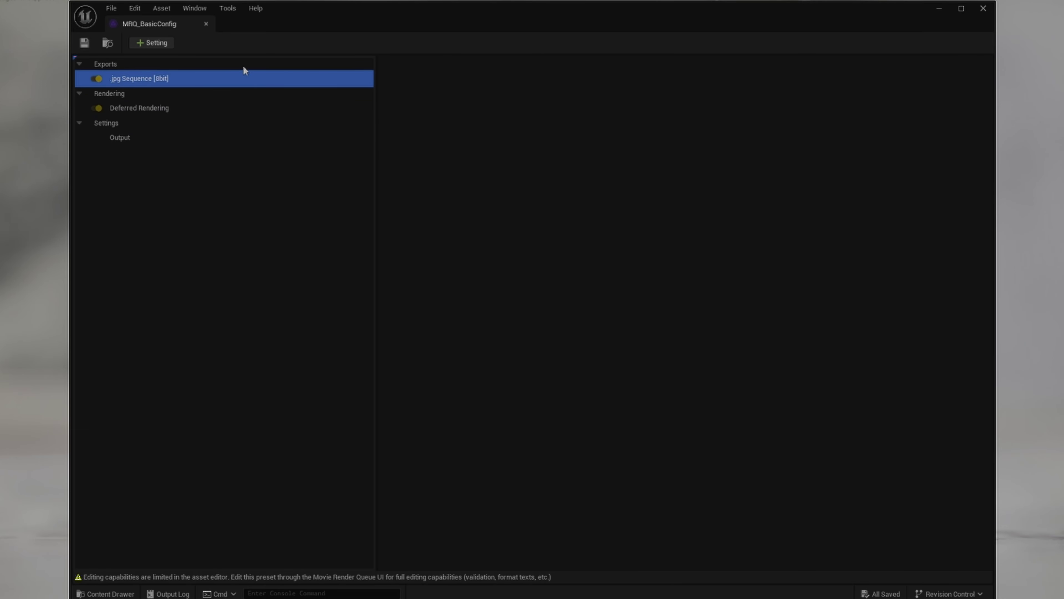
{"action": "key", "text": "Delete"}
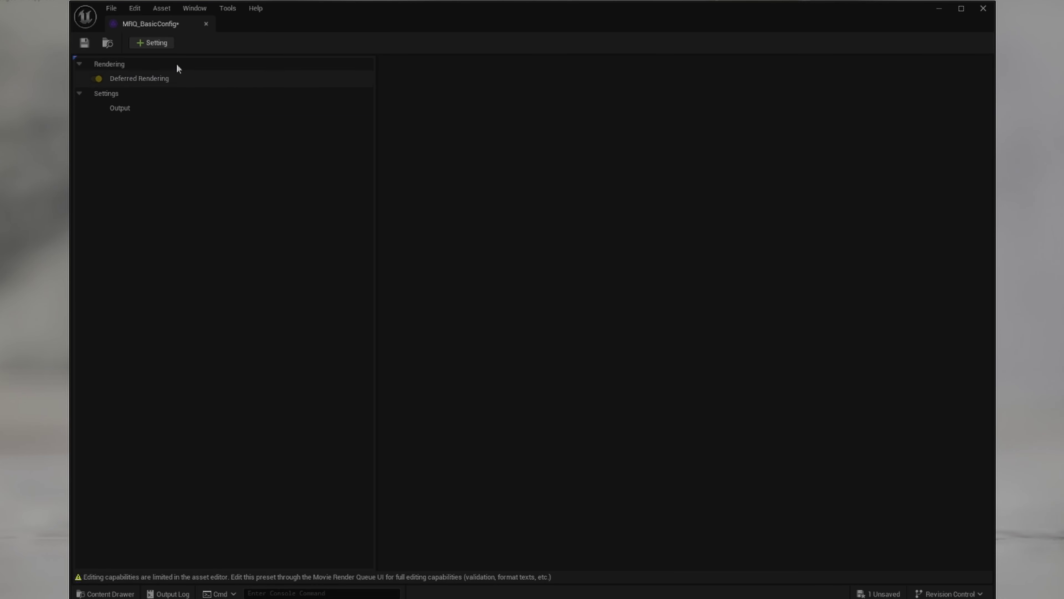
{"action": "left_click", "coordinate": [154, 43]}
{"action": "left_click", "coordinate": [197, 198]}
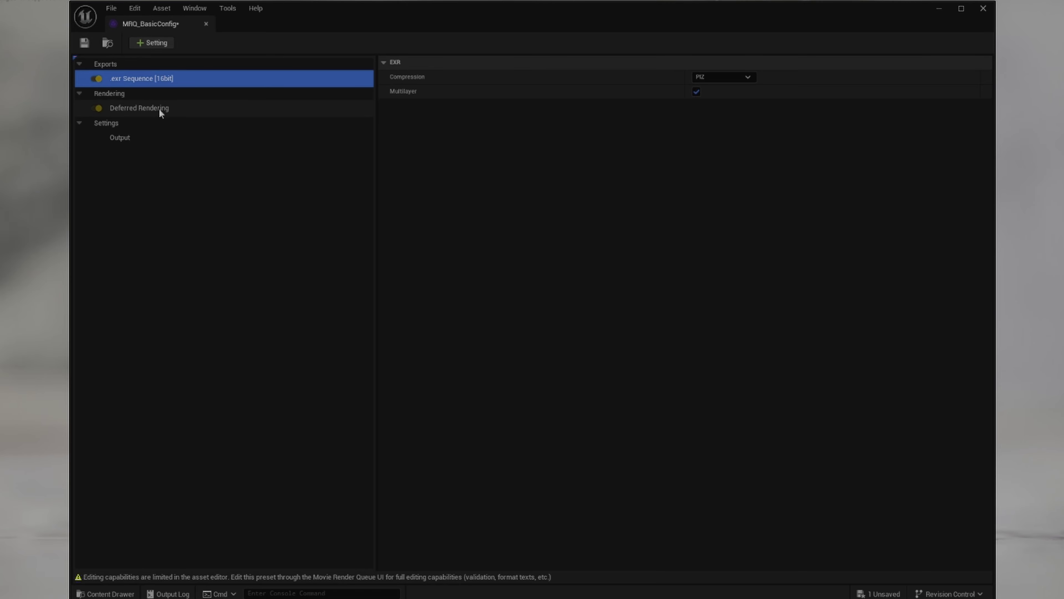
Enable both additional post process materials for Deferred Rendering and set the second one to MovieRenderQueue_WorldPos
{"action": "left_click", "coordinate": [159, 108]}
{"action": "left_click", "coordinate": [383, 135]}
{"action": "left_click", "coordinate": [393, 150]}
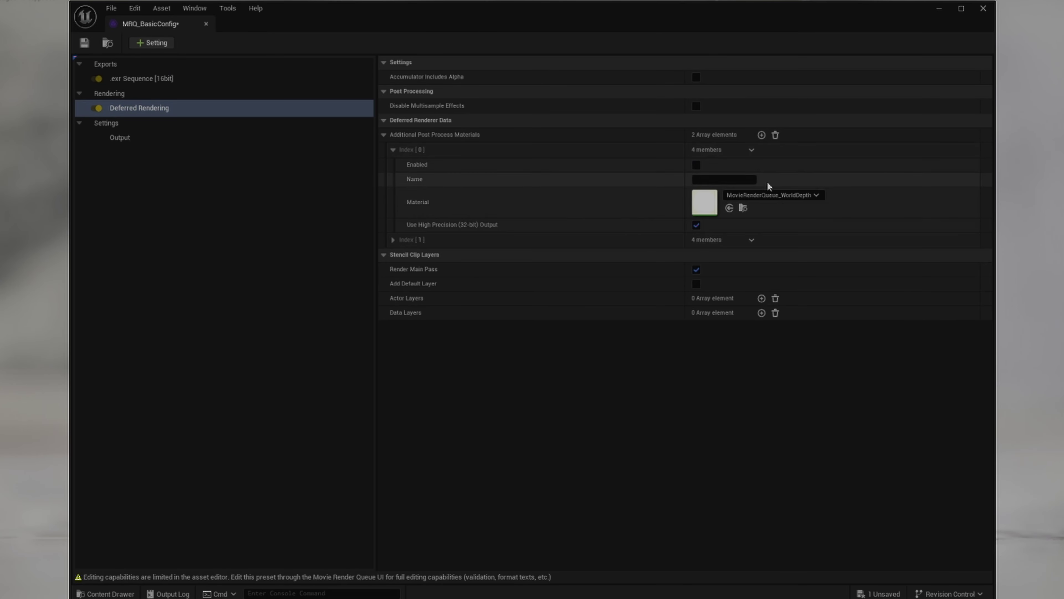
{"action": "left_click", "coordinate": [697, 165]}
{"action": "left_click", "coordinate": [393, 240]}
{"action": "left_click", "coordinate": [696, 255]}
{"action": "left_click", "coordinate": [772, 286]}
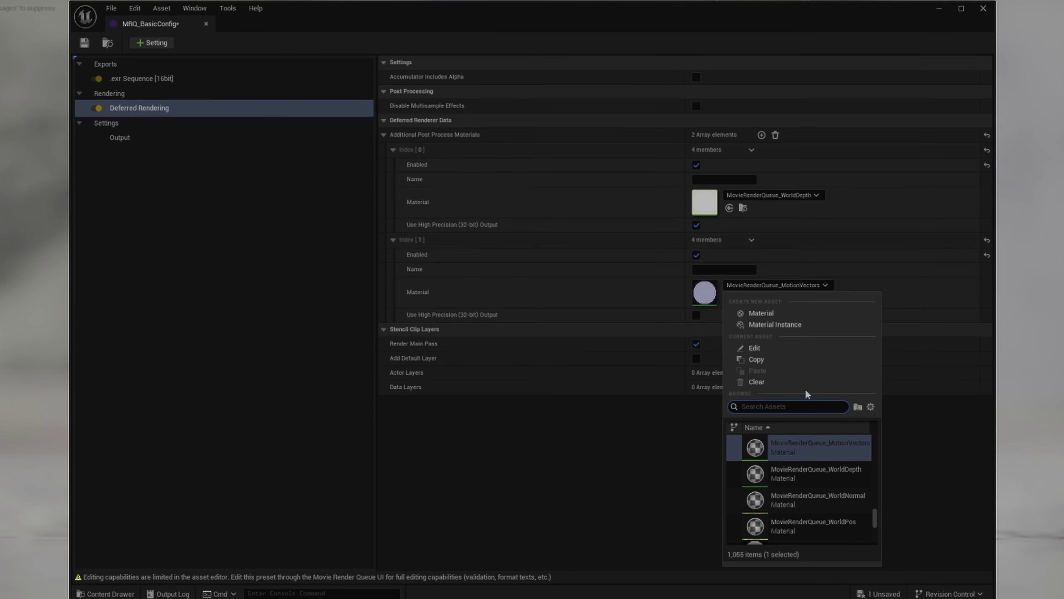
{"action": "left_click", "coordinate": [510, 284]}
Add a Color Output setting with Disable Tone Curve enabled, and add an Object Ids (Limited) render pass
{"action": "left_click", "coordinate": [151, 43]}
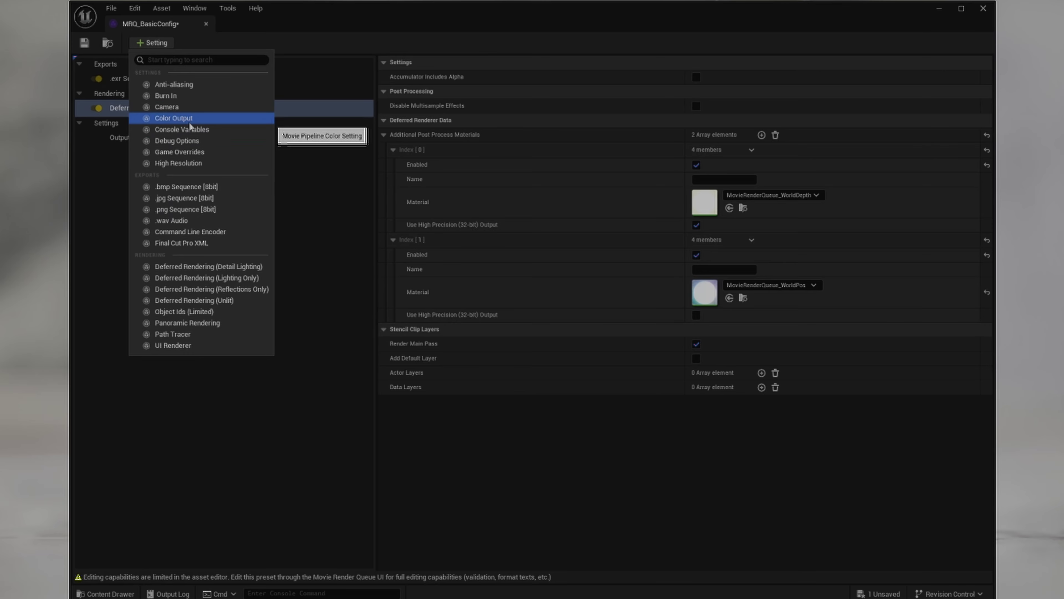
{"action": "left_click", "coordinate": [185, 120]}
{"action": "left_click", "coordinate": [153, 133]}
{"action": "left_click", "coordinate": [696, 106]}
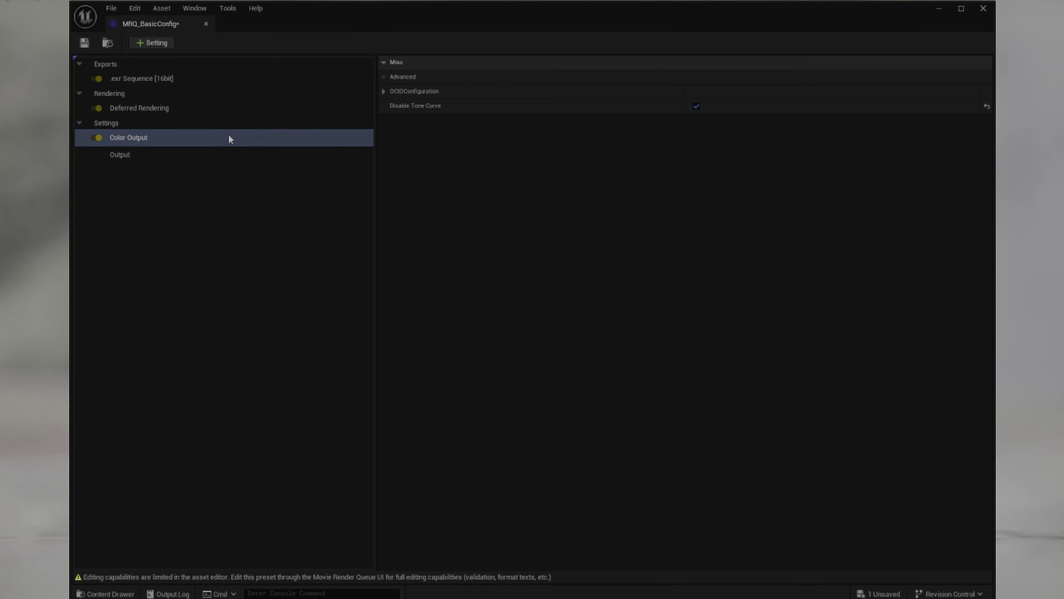
{"action": "left_click", "coordinate": [151, 43]}
{"action": "left_click", "coordinate": [204, 301]}
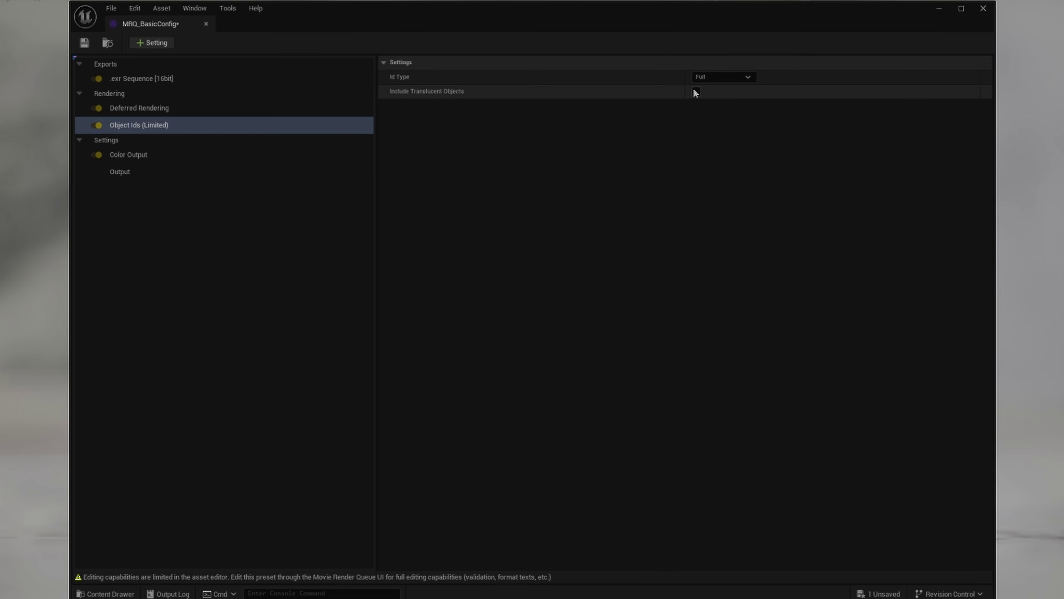